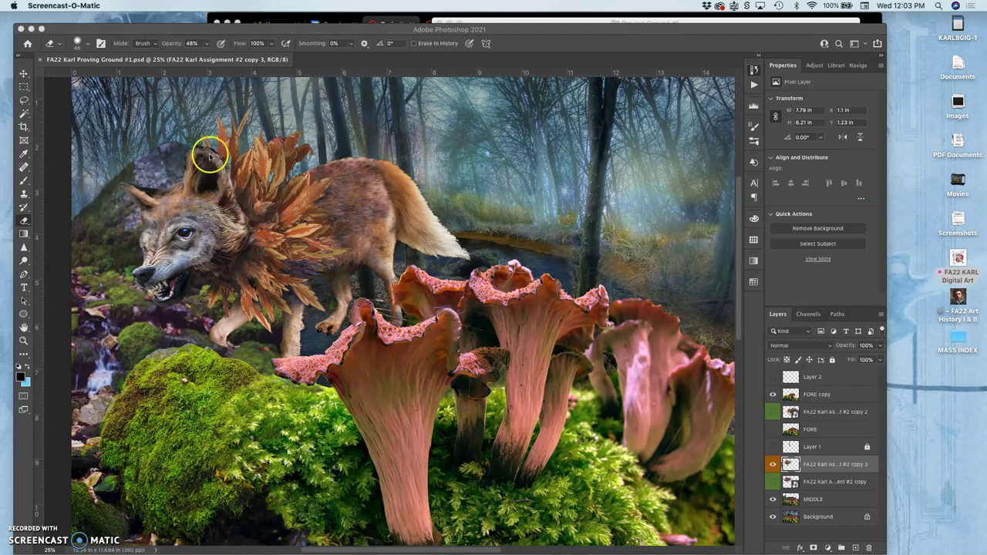
# - Bring Photoshop forward, zoom out to 16.7%, and select the Move tool
pyautogui.click(270, 31)
pyautogui.press('super+minus')
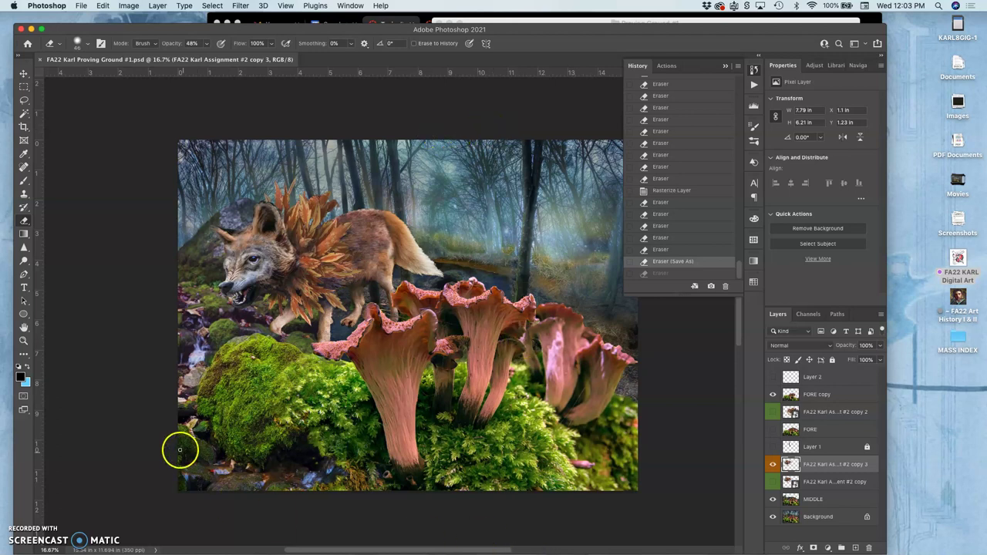
pyautogui.click(23, 74)
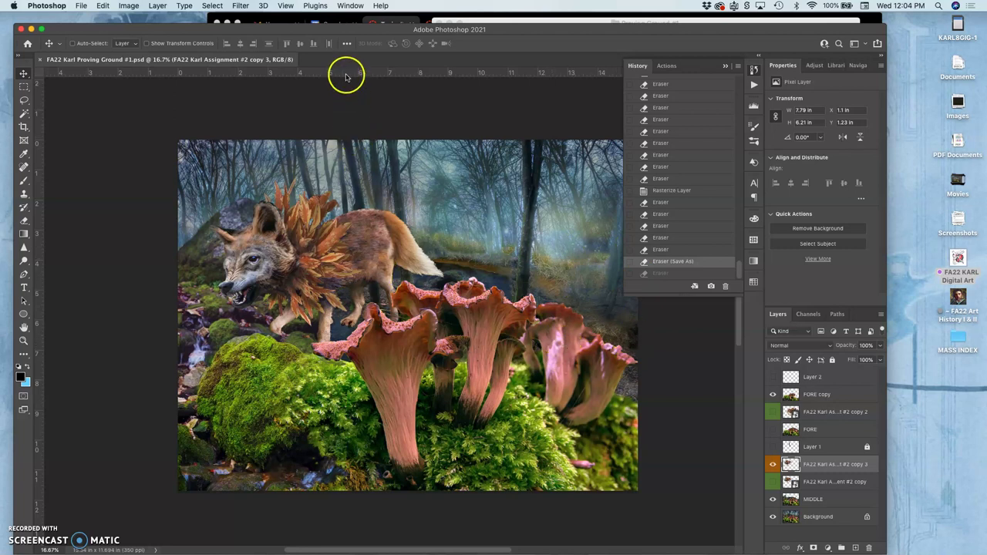
# - Drag a horizontal guide to the image's top edge and a vertical guide to X 9.808 in
pyautogui.moveTo(346, 73); pyautogui.dragTo(361, 142)
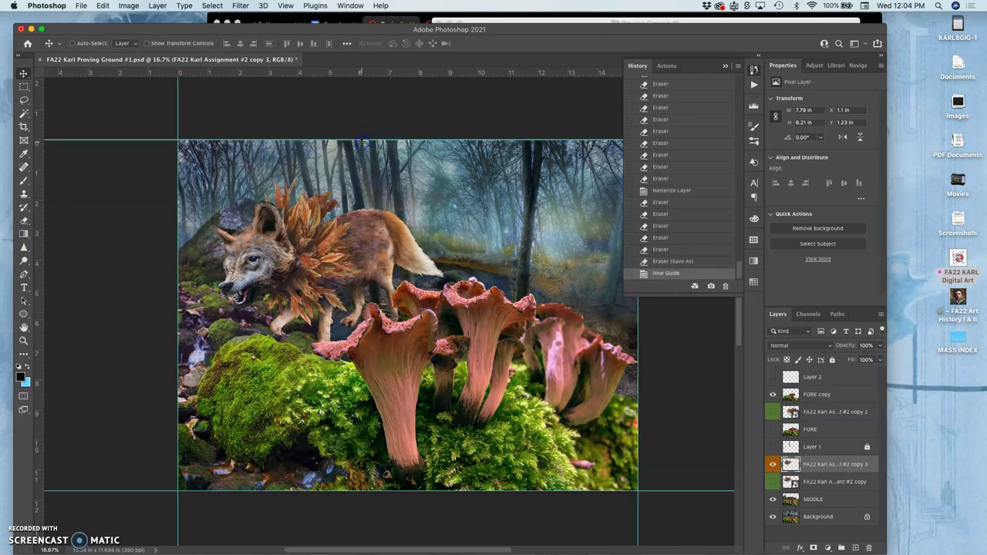
pyautogui.moveTo(36, 216); pyautogui.dragTo(543, 361)
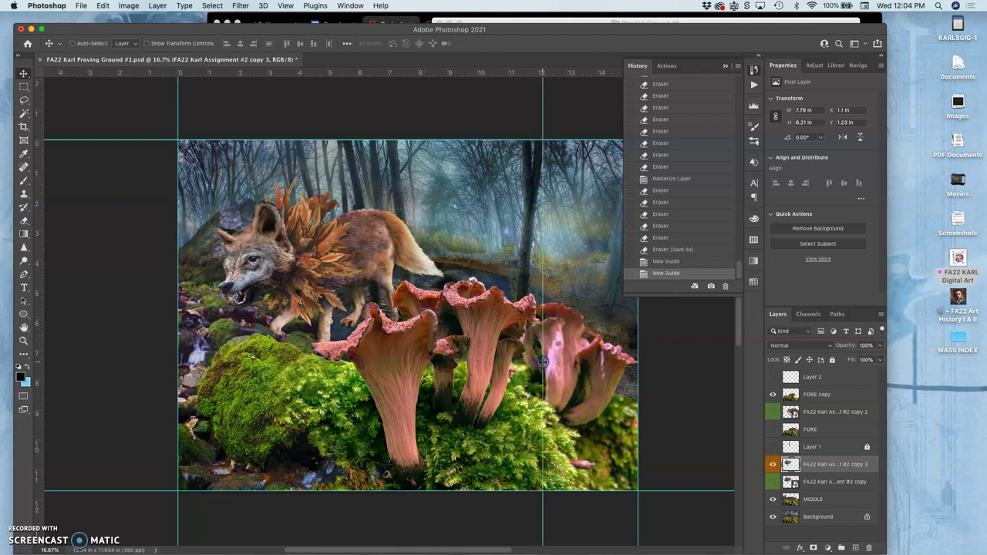
pyautogui.click(501, 378)
# - Zoom to 50% on the wolf's paws, select the FORE copy layer, and pick the Eraser at 48% opacity
pyautogui.press('super+equal')
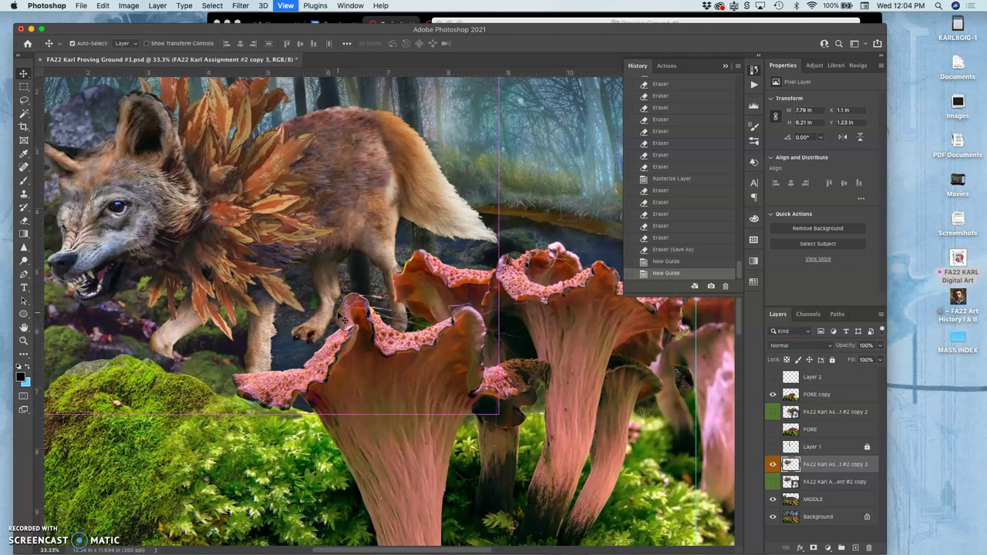
pyautogui.press('super+equal')
pyautogui.hscroll(-2, 340, 316)
pyautogui.scroll(-1, 339, 316)
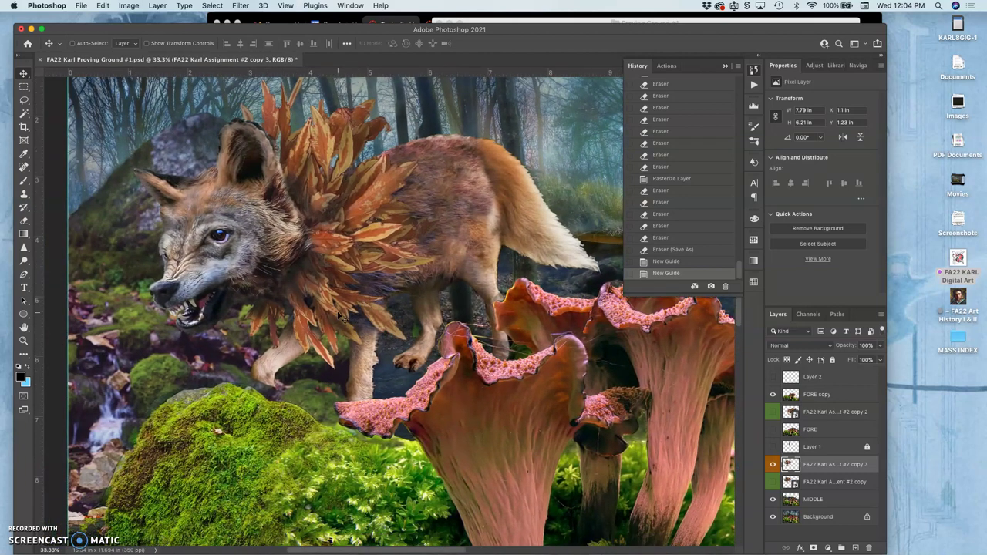
pyautogui.hscroll(1, 339, 315)
pyautogui.hscroll(1, 339, 316)
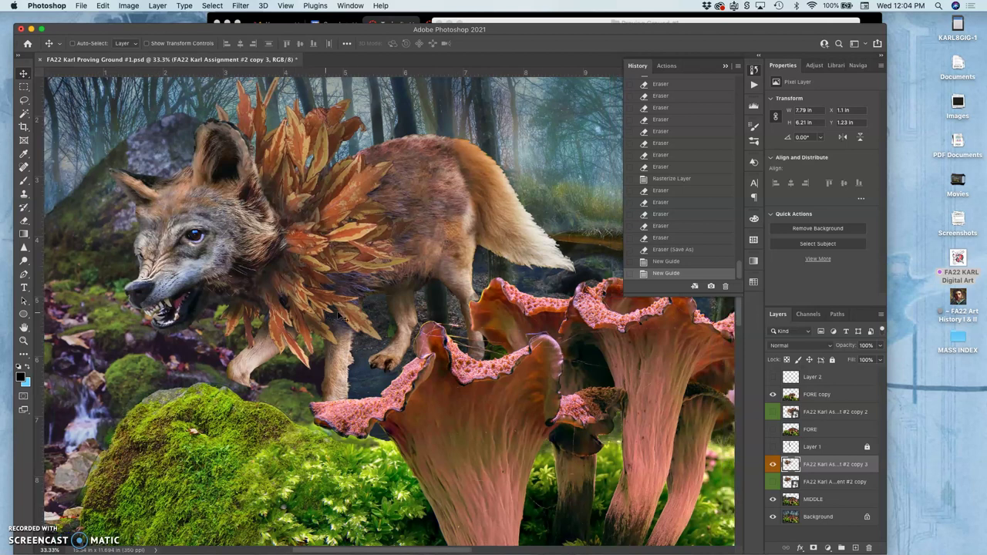
pyautogui.scroll(-2, 339, 316)
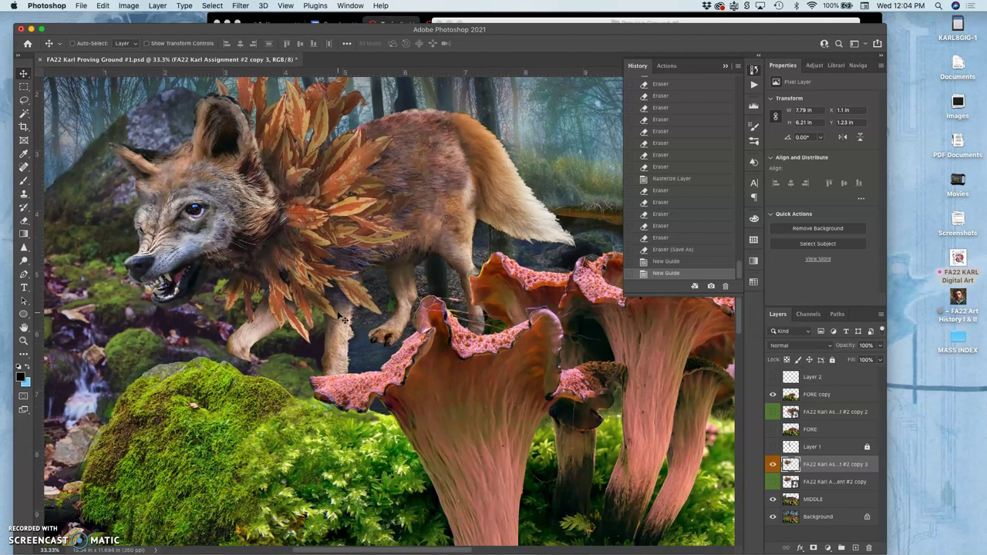
pyautogui.press('super+equal')
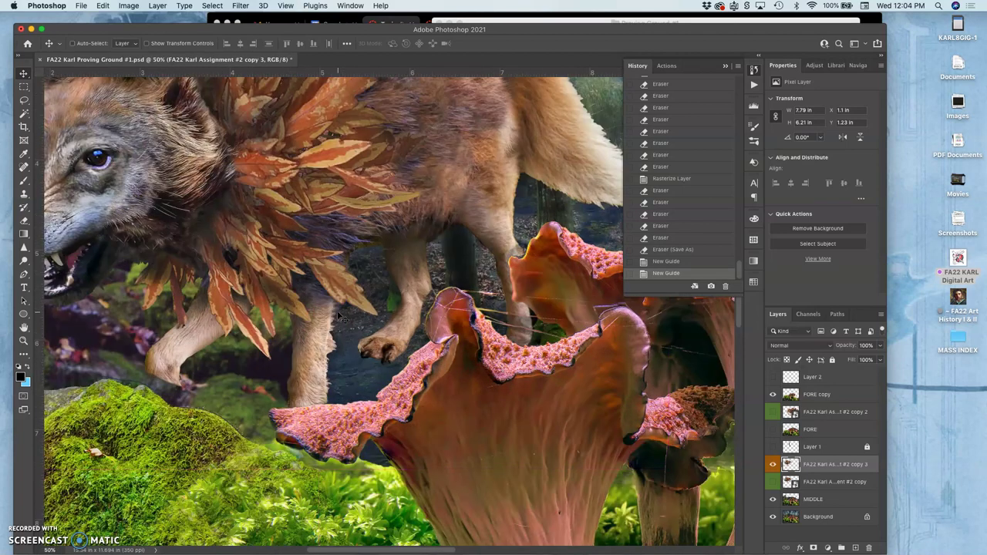
pyautogui.scroll(-2, 339, 316)
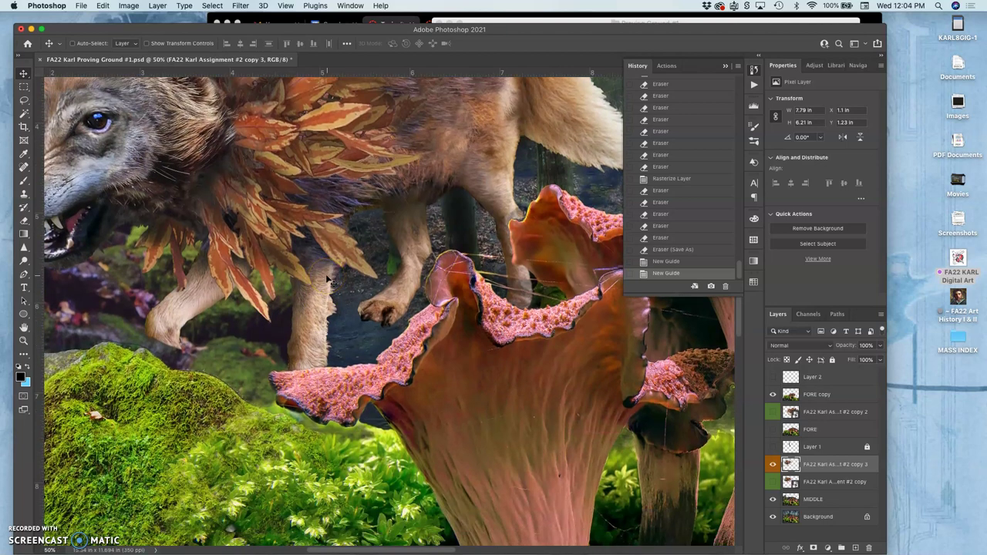
pyautogui.click(798, 394)
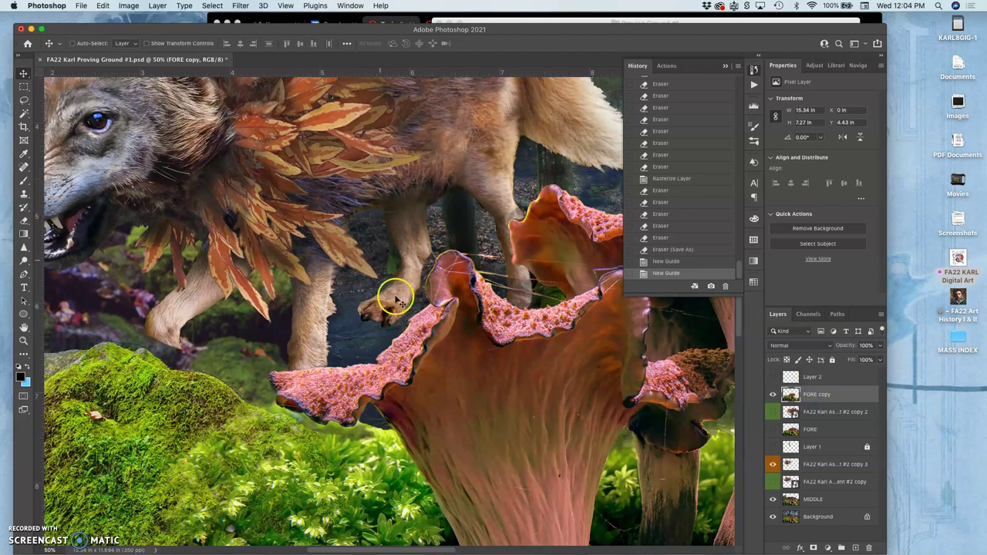
pyautogui.click(25, 220)
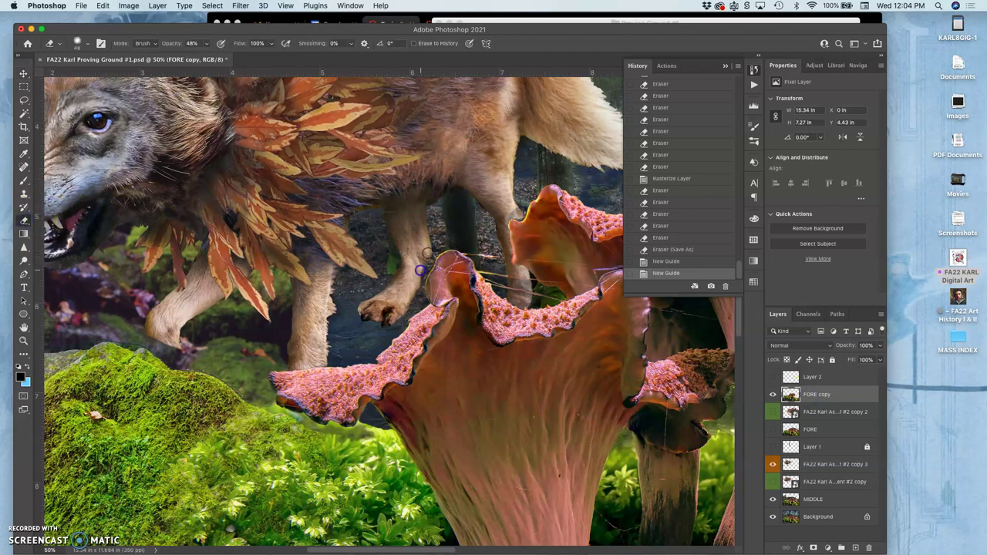
# - Erase small bits of the front mushroom's rim next to the wolf's paw
pyautogui.click(428, 253)
pyautogui.click(431, 252)
pyautogui.click(432, 251)
pyautogui.click(434, 250)
pyautogui.click(436, 251)
pyautogui.click(436, 253)
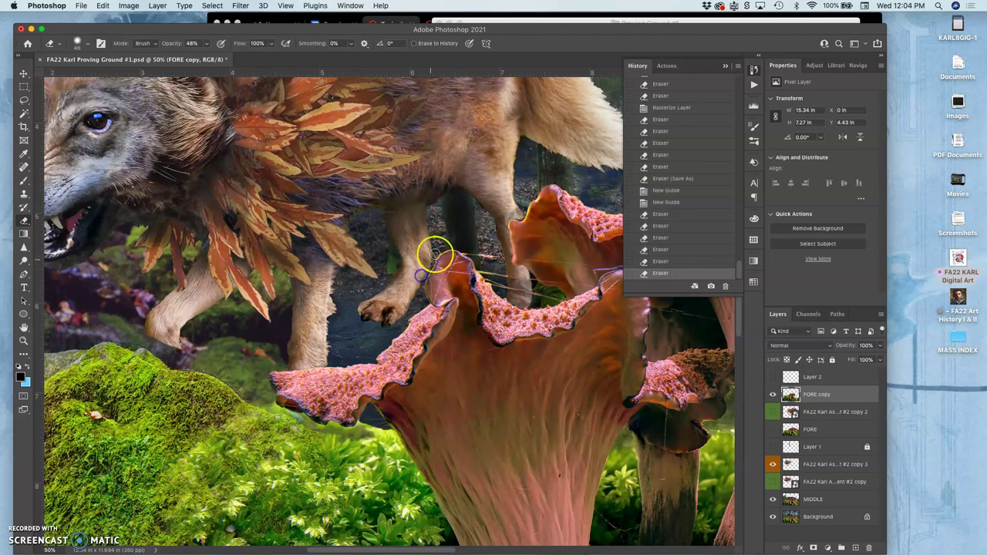
pyautogui.click(434, 256)
pyautogui.click(432, 259)
pyautogui.click(429, 264)
pyautogui.click(430, 254)
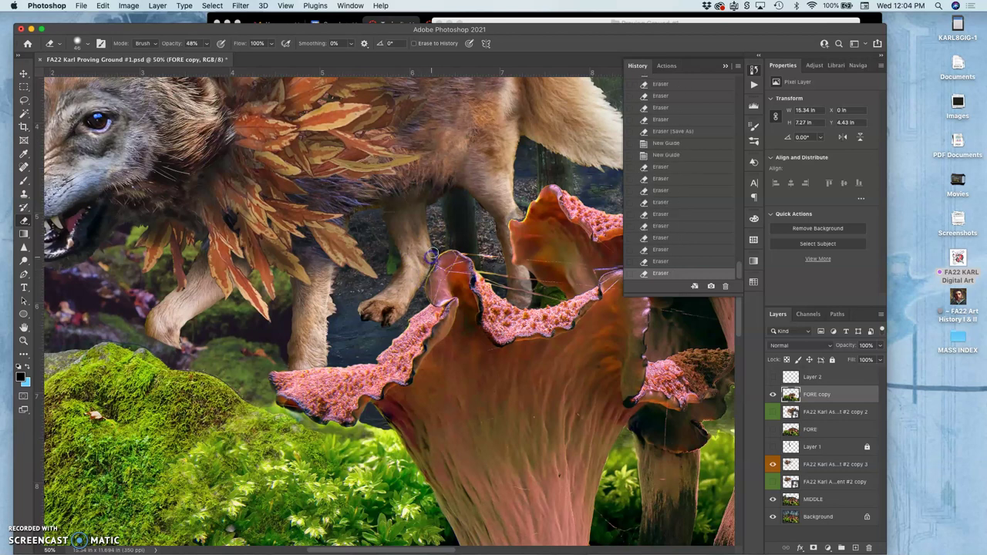
pyautogui.click(432, 256)
pyautogui.click(433, 256)
pyautogui.click(434, 255)
pyautogui.click(436, 254)
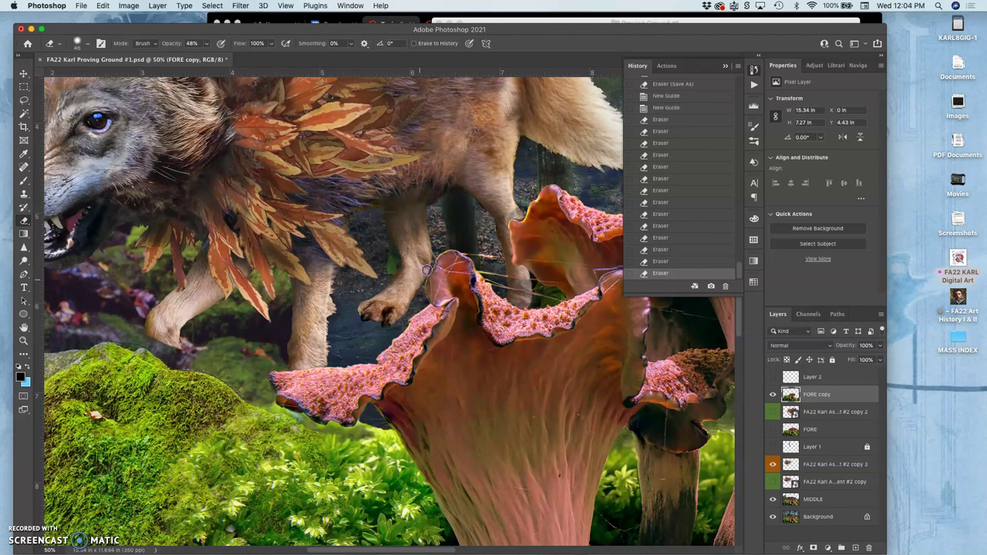
pyautogui.click(426, 270)
pyautogui.click(430, 272)
pyautogui.click(436, 274)
# - Toggle the FORE copy layer's visibility on and off to compare the trimmed rim
pyautogui.click(772, 394)
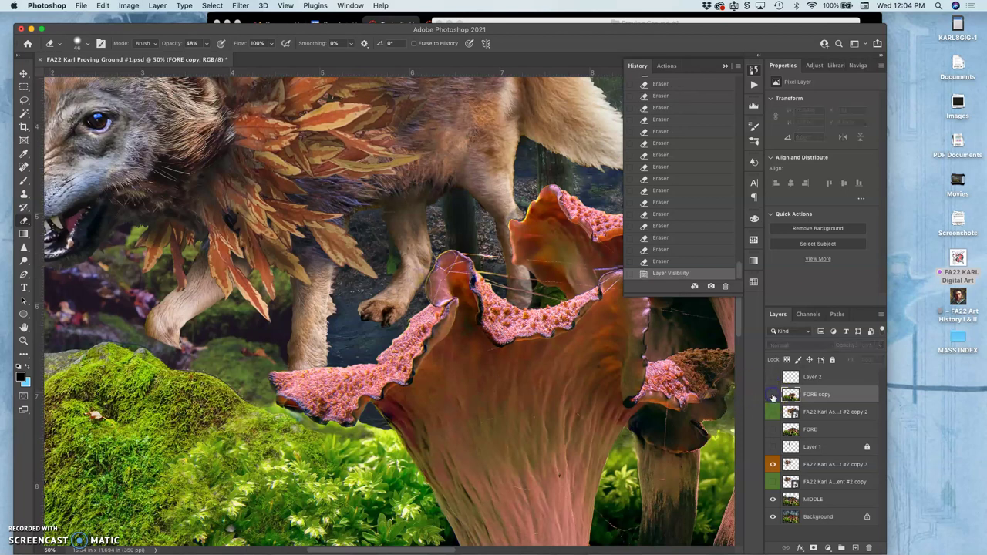
pyautogui.click(772, 395)
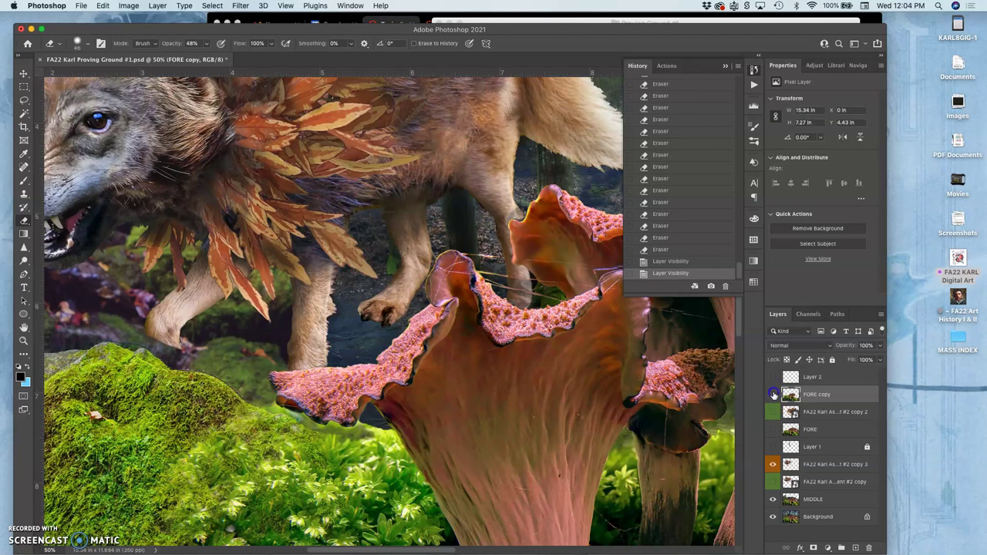
pyautogui.click(772, 394)
pyautogui.click(772, 394)
pyautogui.click(772, 395)
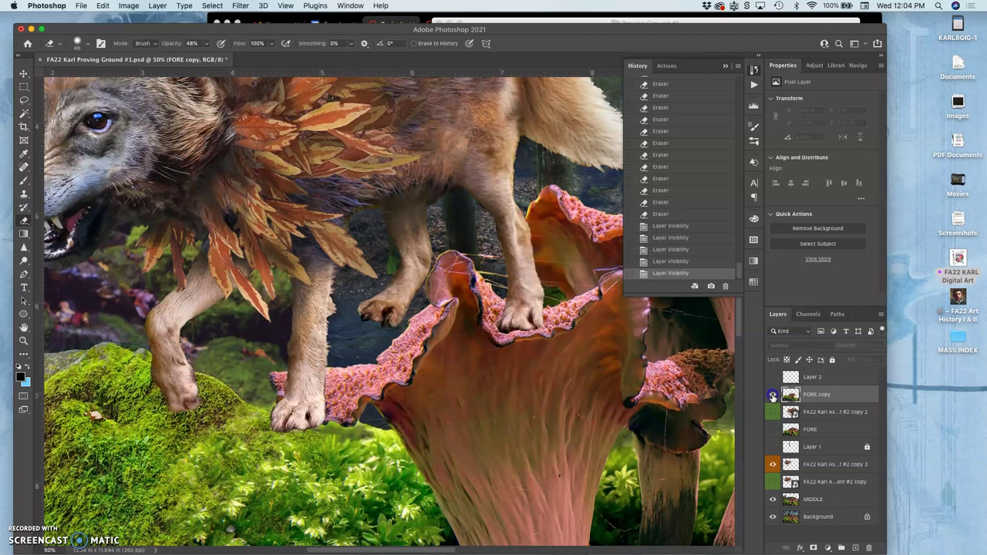
pyautogui.click(772, 394)
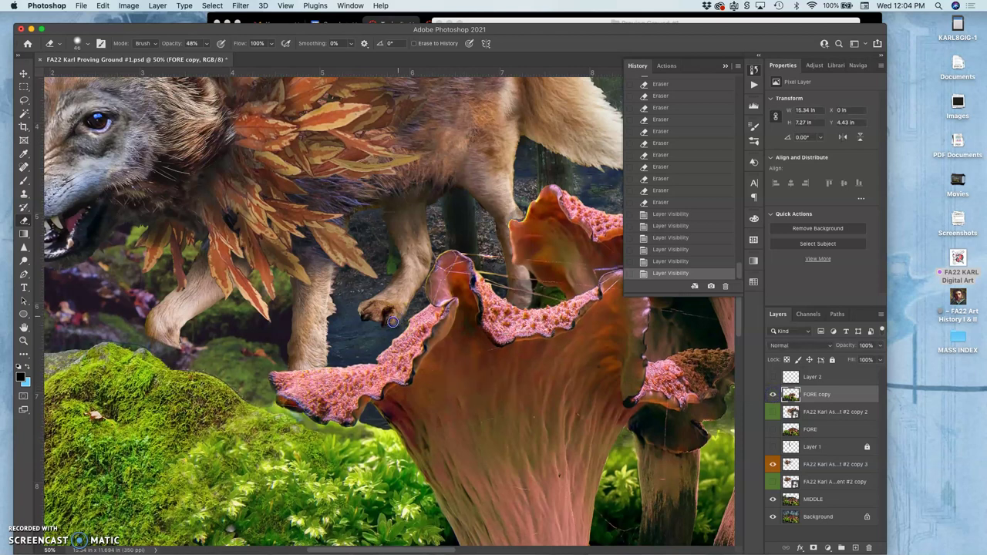
# - Erase a bit of the mushroom edge and around the front paw, undoing two moss erases
pyautogui.moveTo(392, 321); pyautogui.dragTo(395, 324)
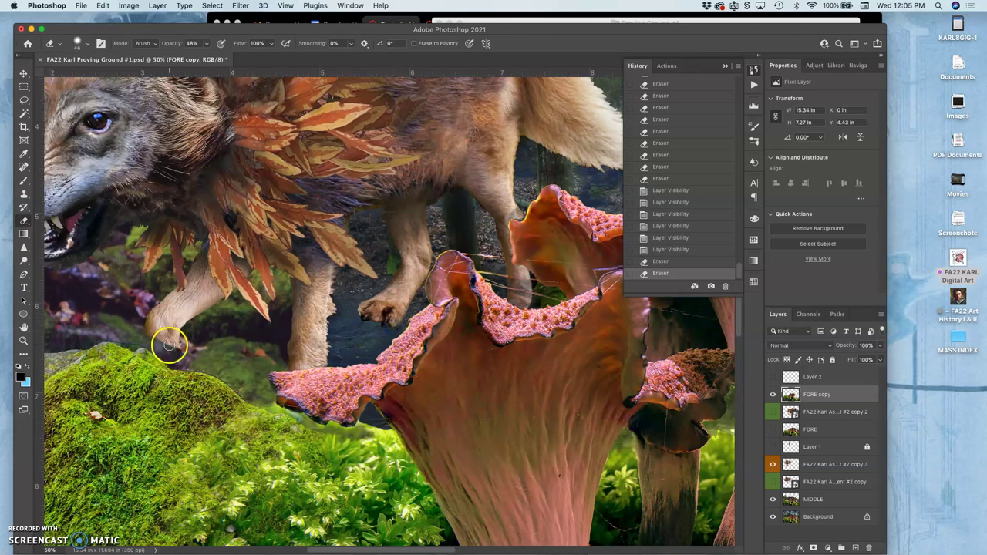
pyautogui.moveTo(170, 346); pyautogui.dragTo(153, 336)
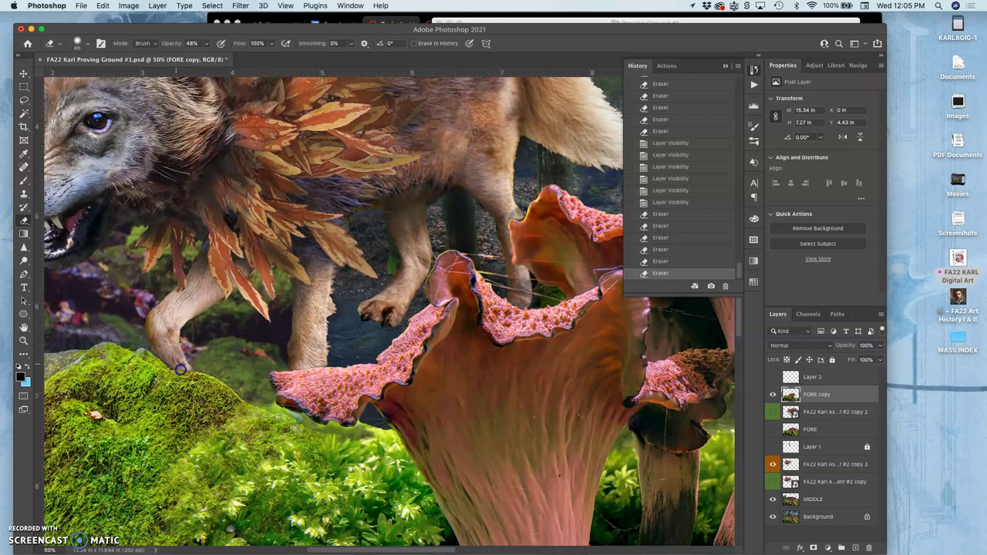
pyautogui.click(196, 415)
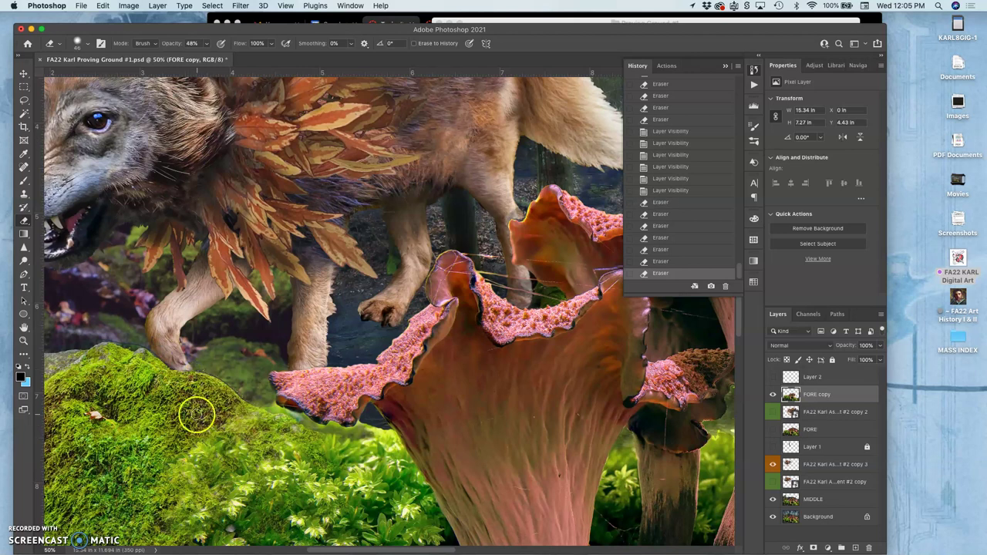
pyautogui.press('super+z')
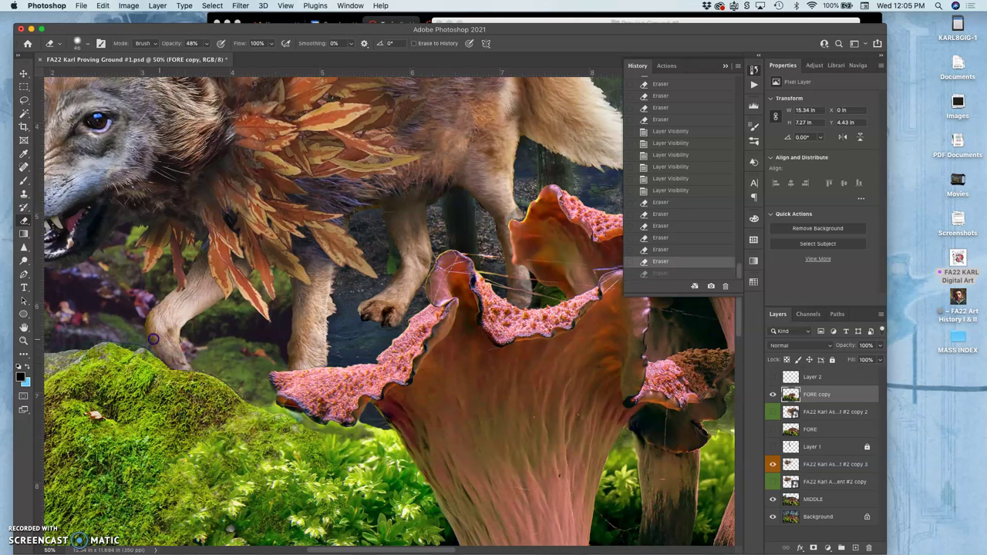
pyautogui.click(189, 365)
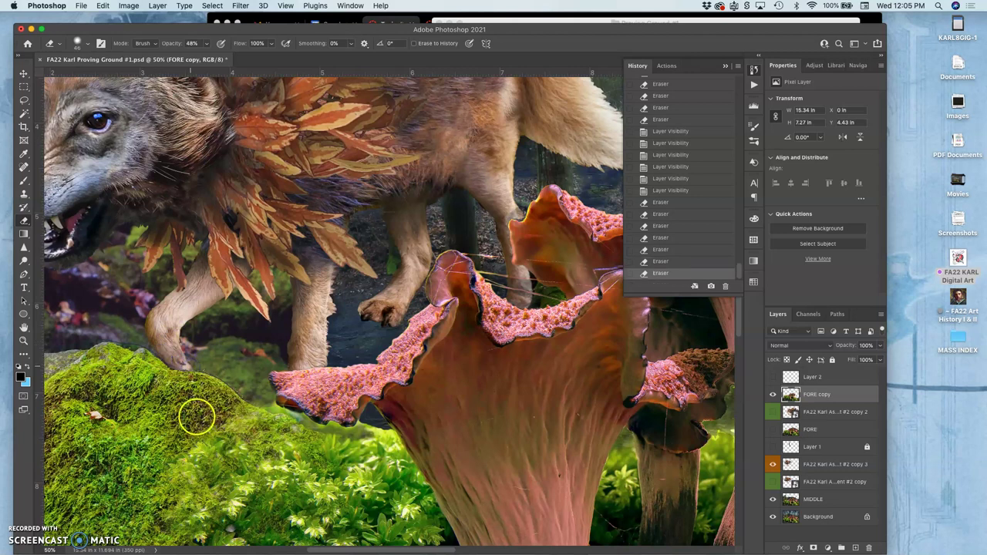
pyautogui.press('super+z')
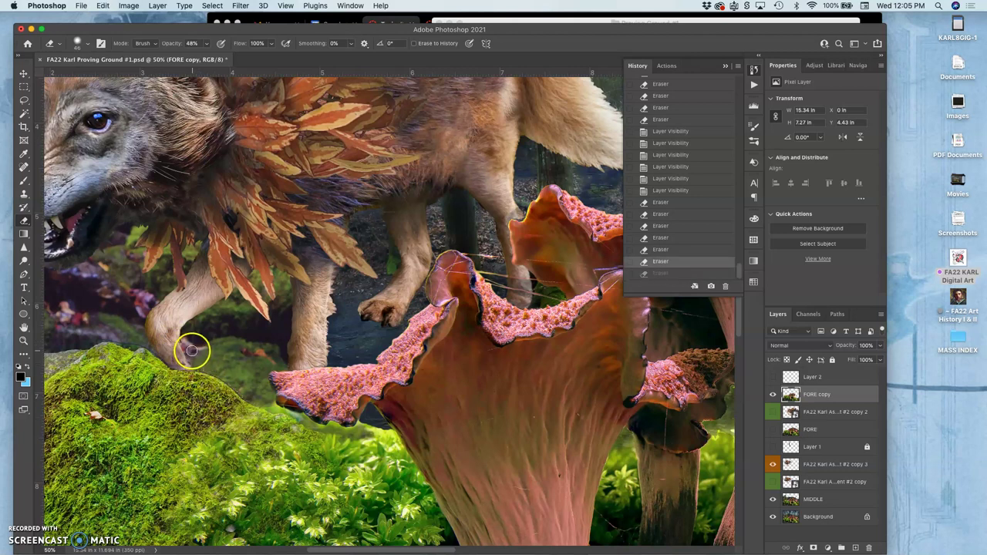
# - Erase along the wolf's front paw so it blends into the moss
pyautogui.moveTo(152, 330); pyautogui.dragTo(156, 336)
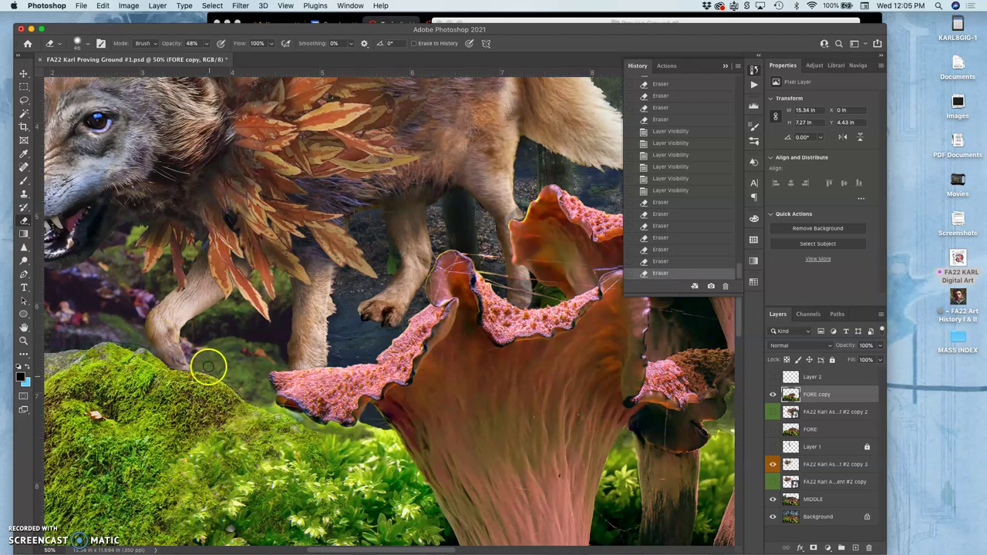
pyautogui.moveTo(160, 330); pyautogui.dragTo(195, 365)
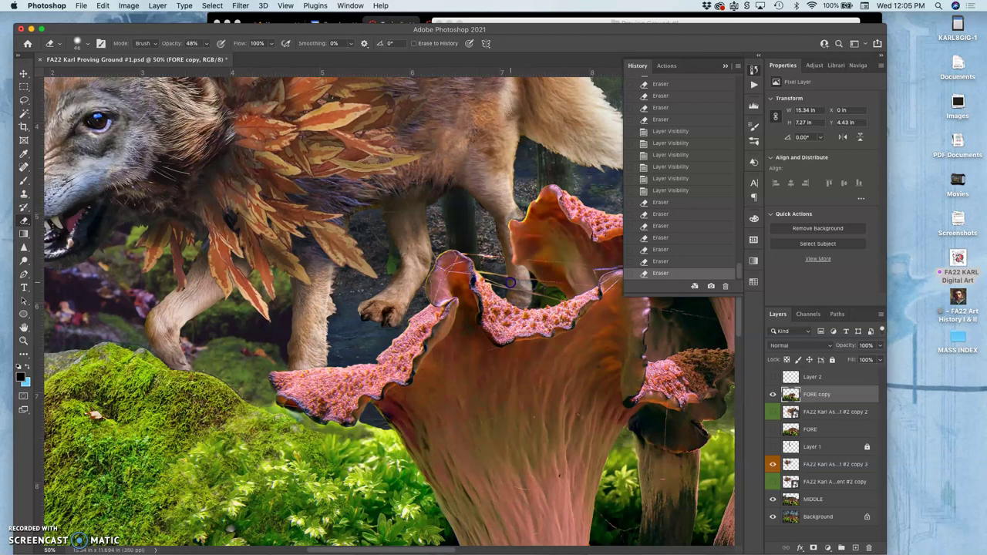
pyautogui.moveTo(527, 284)
pyautogui.mouseDown()
pyautogui.moveTo(528, 305)
pyautogui.moveTo(518, 300)
pyautogui.mouseUp()
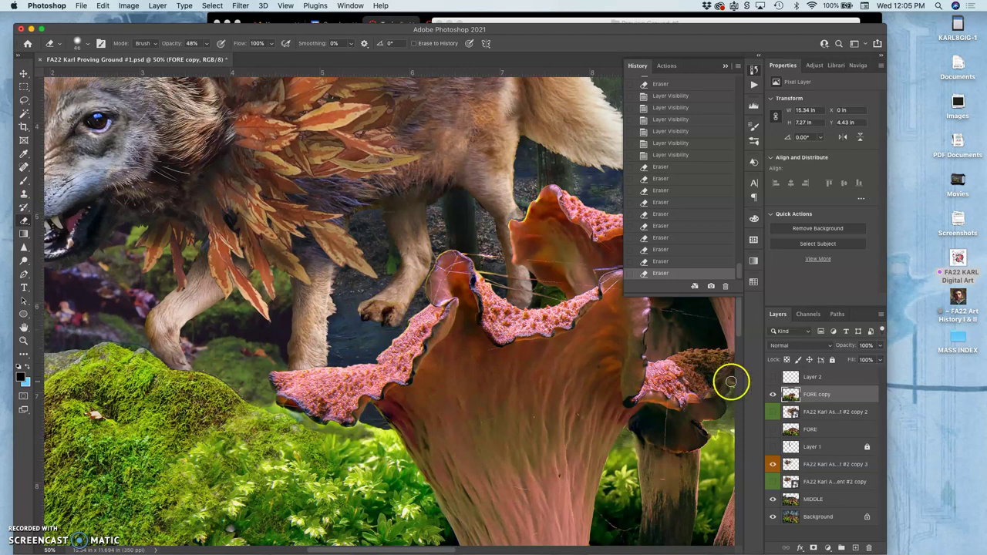
# - Lasso the wolf's front paw on MIDDLE, copy it to Layer 3, and move Layer 3 above FORE copy
pyautogui.click(811, 497)
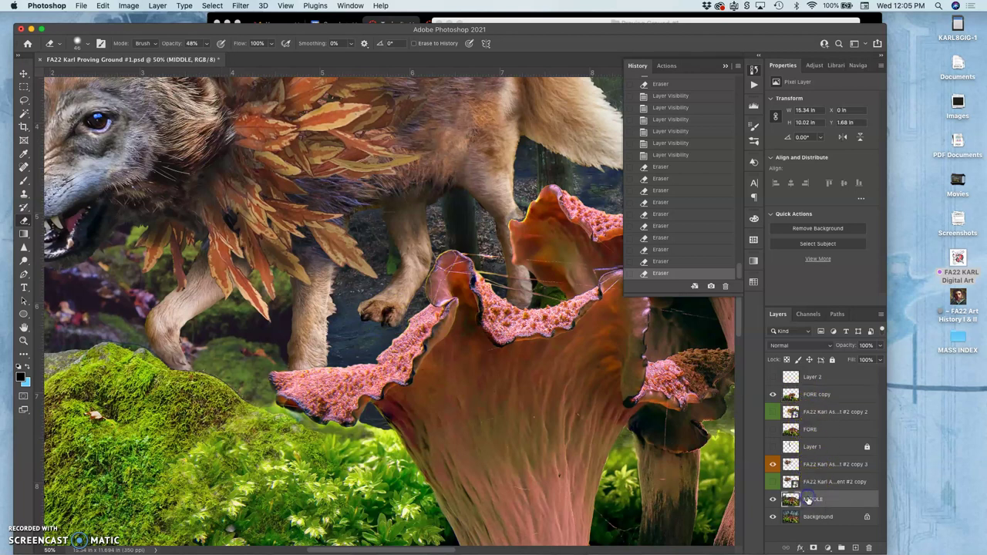
pyautogui.click(25, 100)
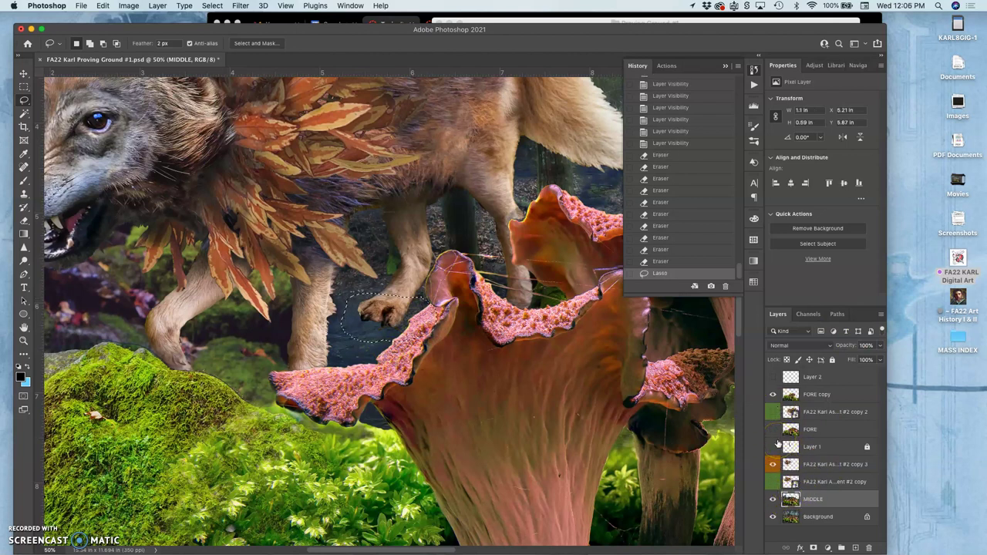
pyautogui.press('super+j')
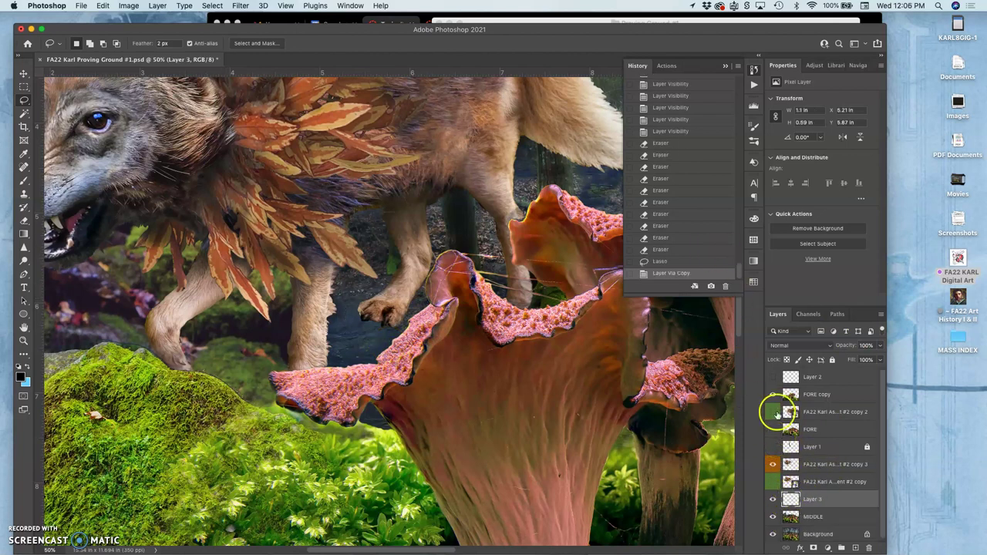
pyautogui.moveTo(823, 498); pyautogui.dragTo(823, 392)
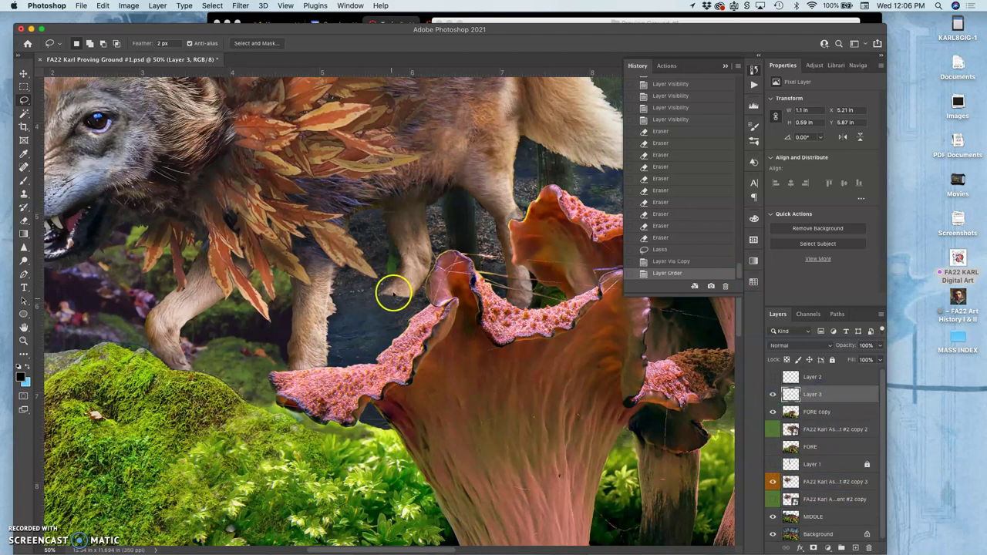
# - Set Layer 3 to 62% opacity and erase around the hoof so it fades into the water
pyautogui.click(880, 346)
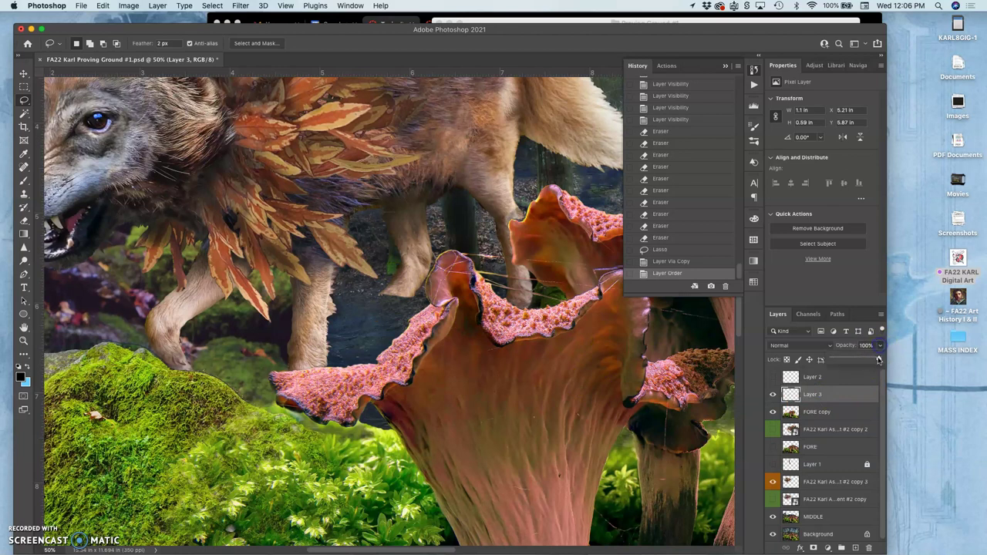
pyautogui.moveTo(860, 359); pyautogui.dragTo(860, 361)
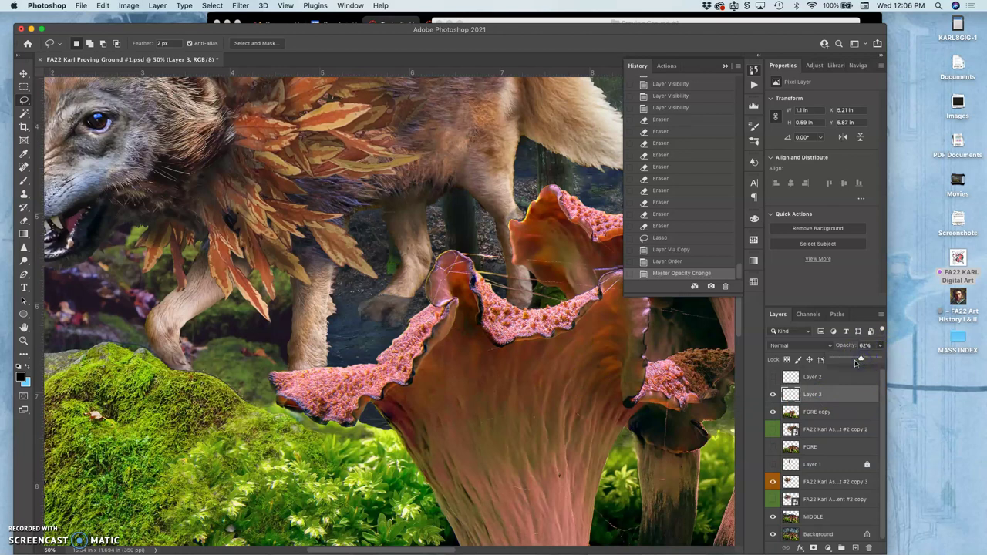
pyautogui.click(23, 220)
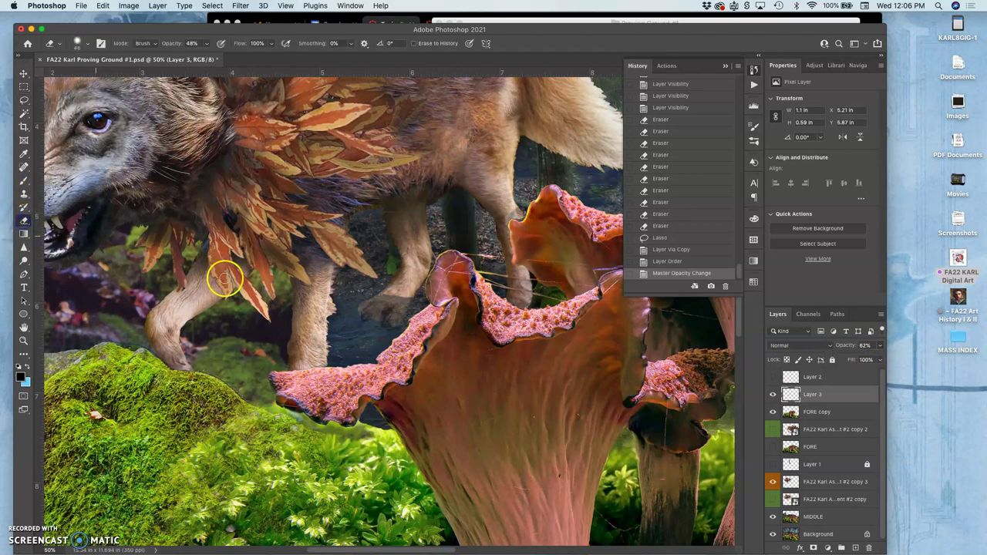
pyautogui.moveTo(224, 279)
pyautogui.mouseDown()
pyautogui.moveTo(391, 298)
pyautogui.moveTo(411, 291)
pyautogui.mouseUp()
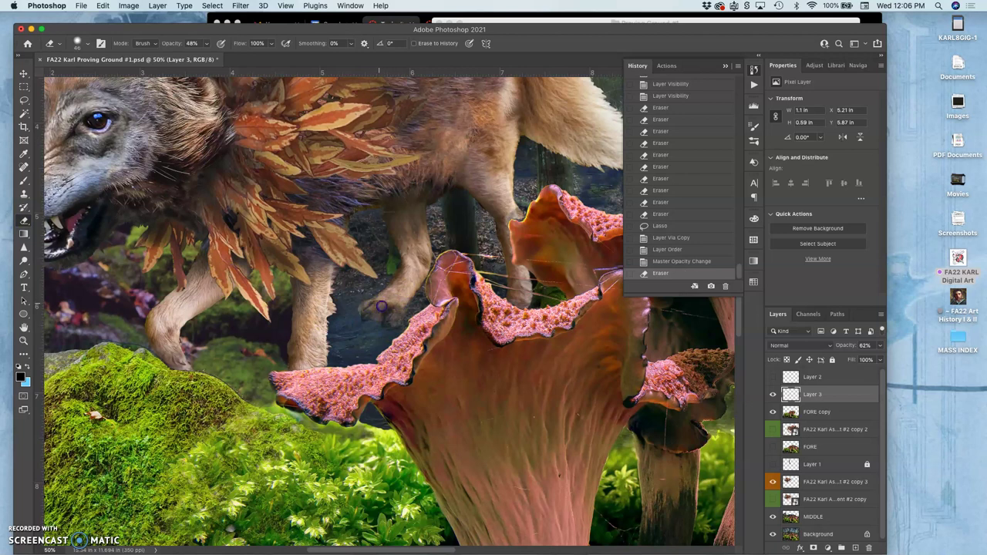
pyautogui.moveTo(377, 309)
pyautogui.mouseDown()
pyautogui.moveTo(409, 294)
pyautogui.moveTo(399, 320)
pyautogui.moveTo(408, 297)
pyautogui.moveTo(393, 308)
pyautogui.moveTo(445, 282)
pyautogui.mouseUp()
pyautogui.click(396, 313)
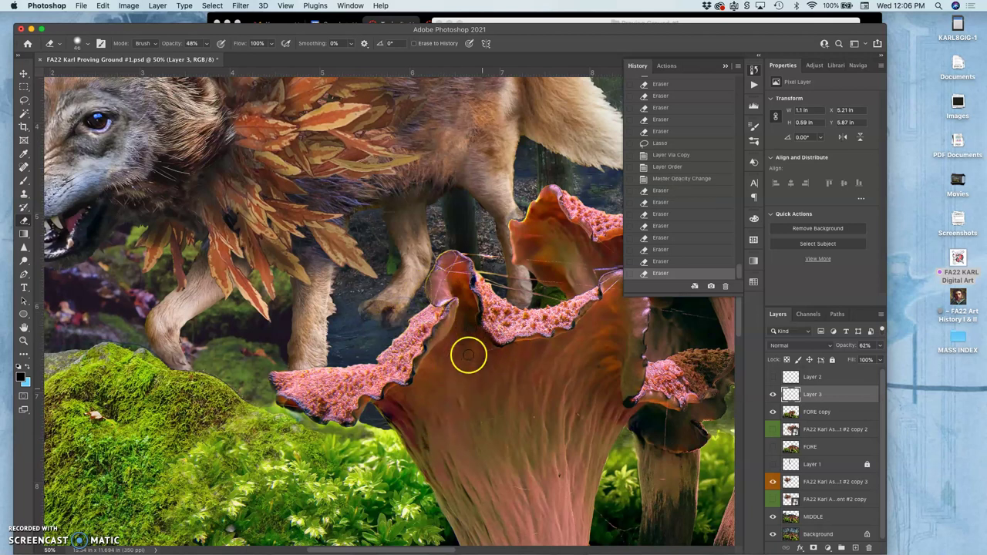
pyautogui.click(819, 395)
# - Lasso the paw on MIDDLE, copy it to Layer 4, raise it up the stack, and set 47% opacity
pyautogui.click(810, 515)
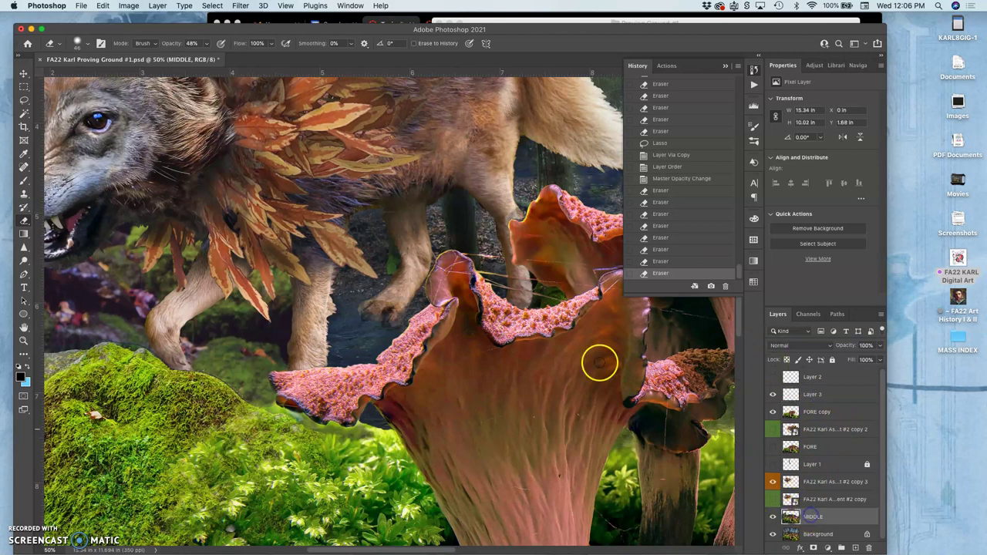
pyautogui.click(25, 100)
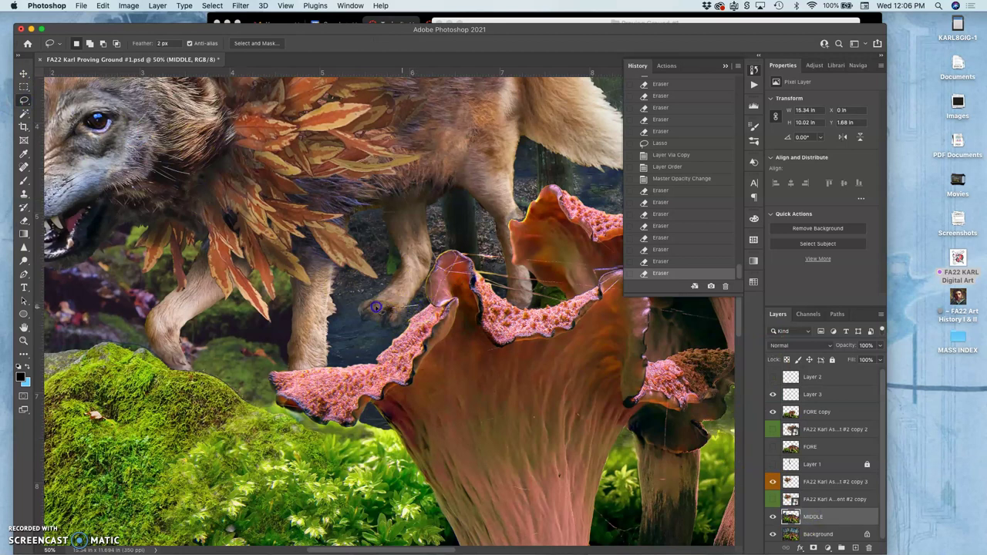
pyautogui.moveTo(372, 304); pyautogui.dragTo(368, 302)
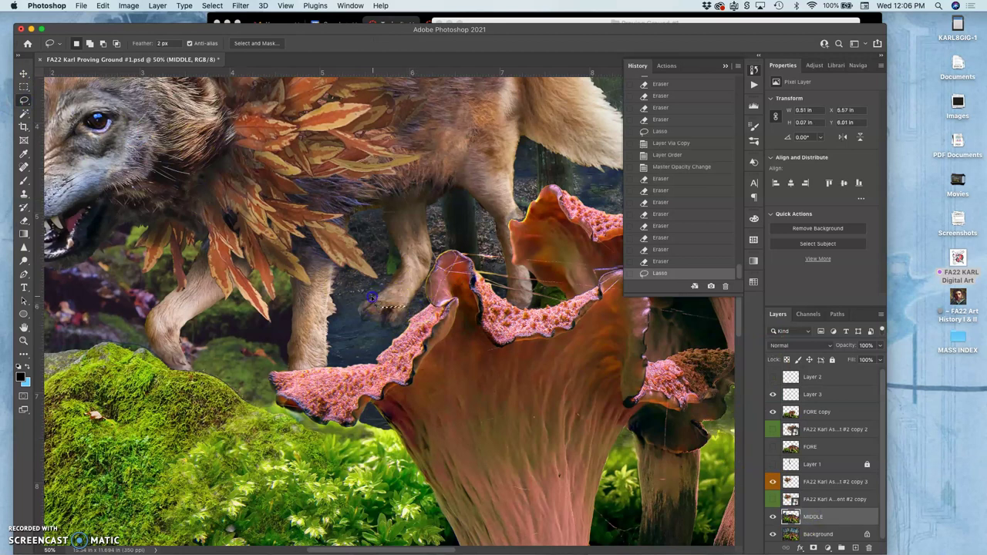
pyautogui.click(366, 301)
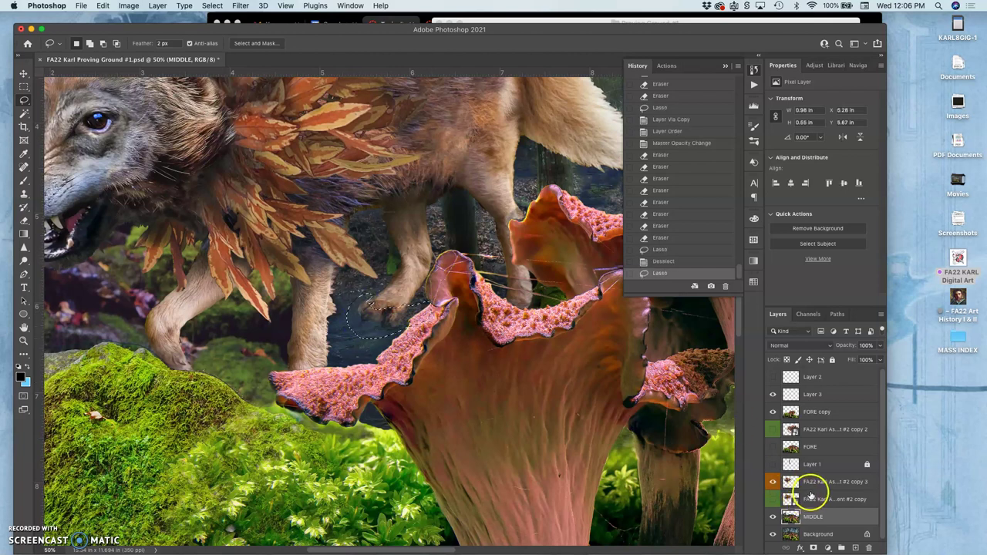
pyautogui.press('super+j')
pyautogui.press('super+bracketright')
pyautogui.press('super+bracketright')
pyautogui.press('super+bracketright')
pyautogui.press('super+bracketright')
pyautogui.press('super+bracketright')
pyautogui.press('super+bracketright')
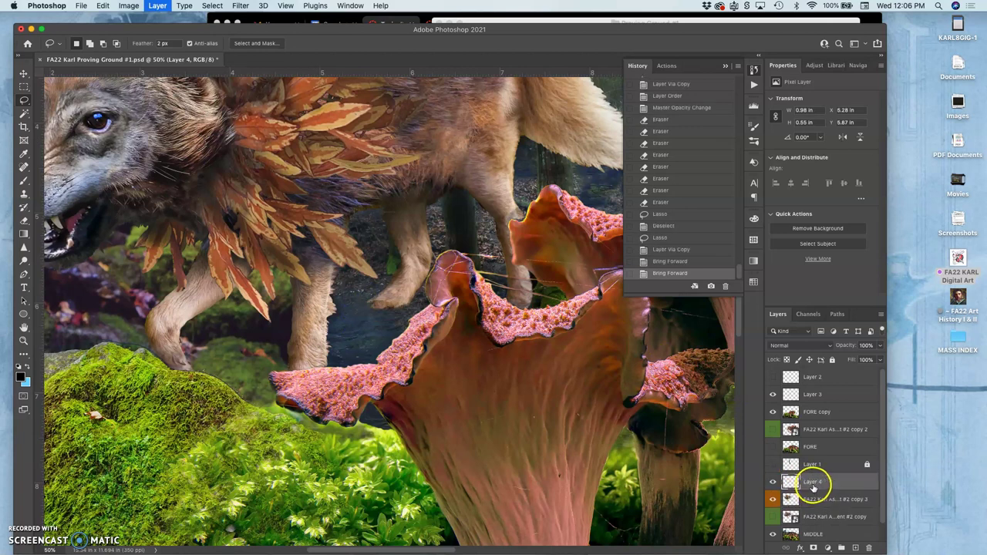
pyautogui.press('super+bracketright')
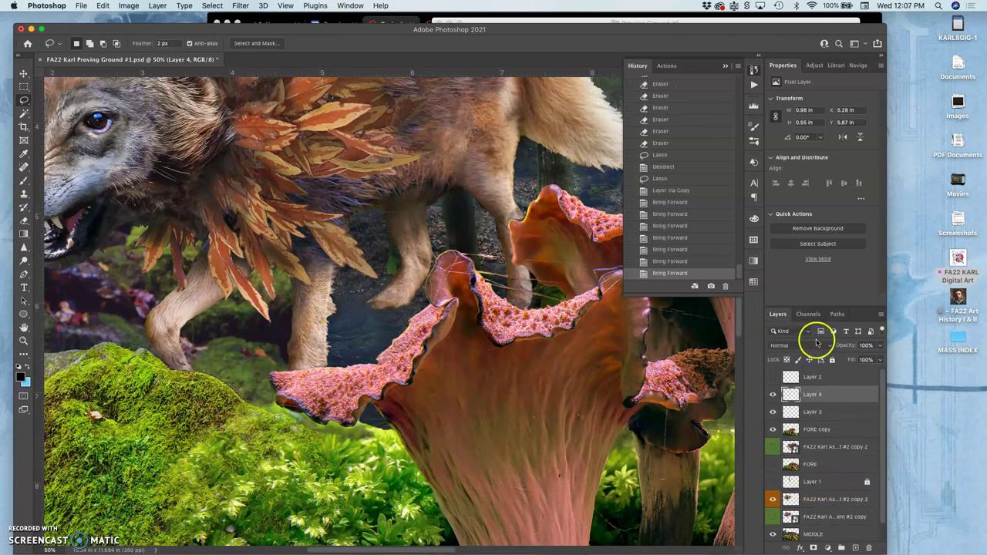
pyautogui.click(881, 345)
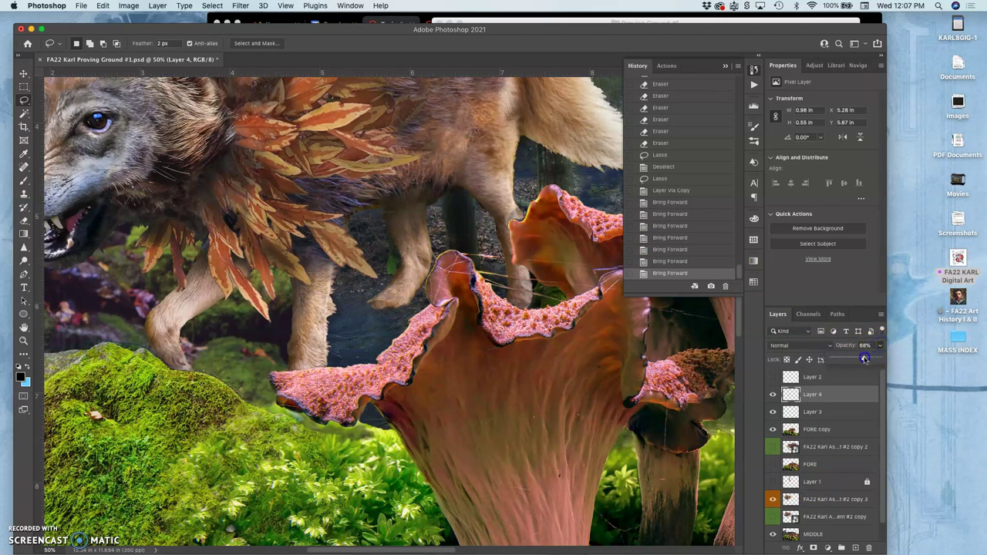
pyautogui.moveTo(865, 359); pyautogui.dragTo(866, 360)
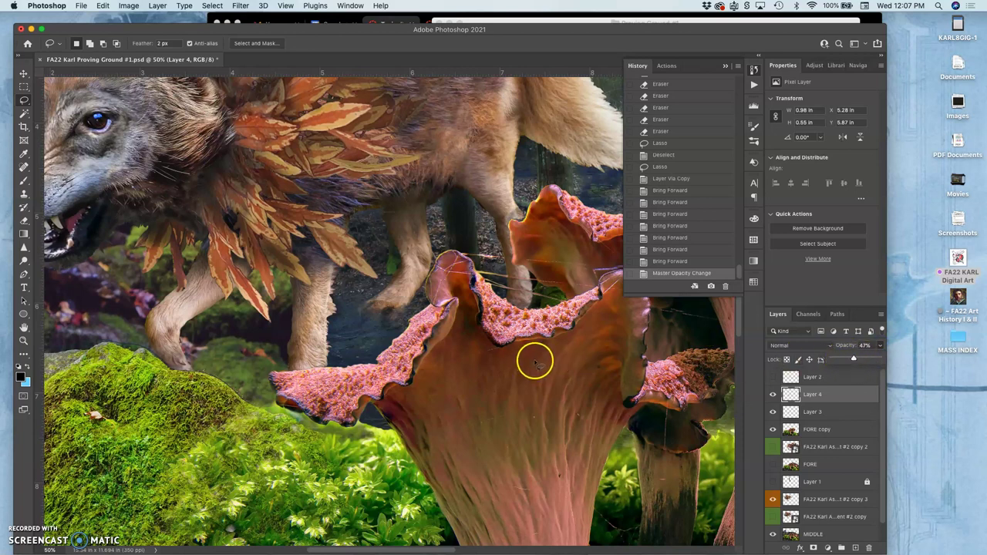
pyautogui.press('super+equal')
pyautogui.press('super+equal')
pyautogui.press('super+equal')
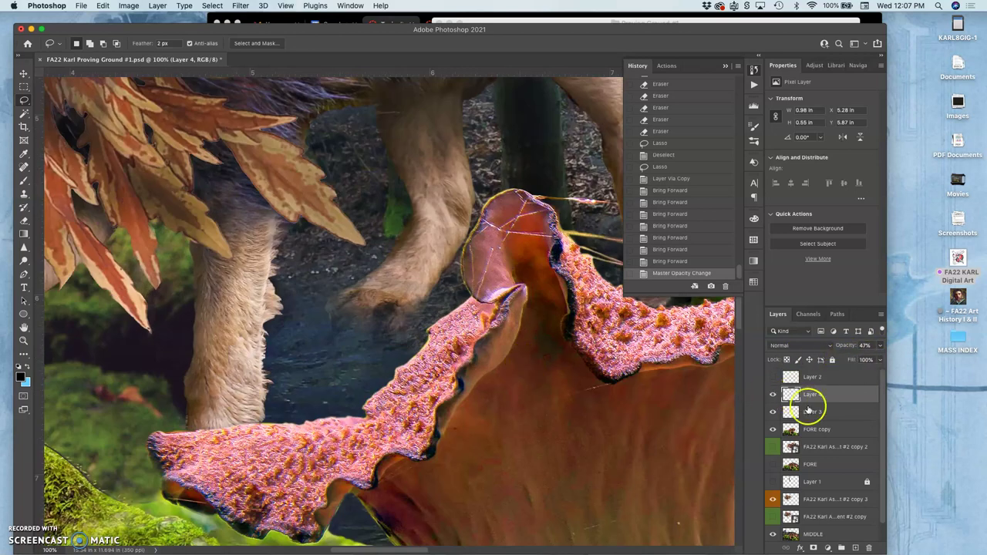
# - Hide Layer 3, set Layer 4 to 82% opacity, and toggle Layer 4 to compare
pyautogui.click(773, 412)
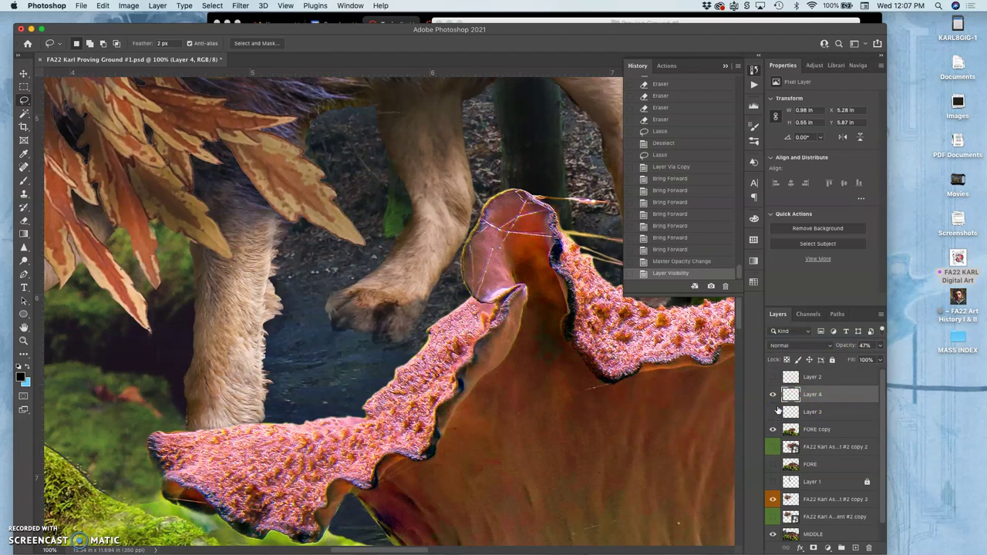
pyautogui.click(879, 346)
pyautogui.moveTo(858, 359); pyautogui.dragTo(868, 358)
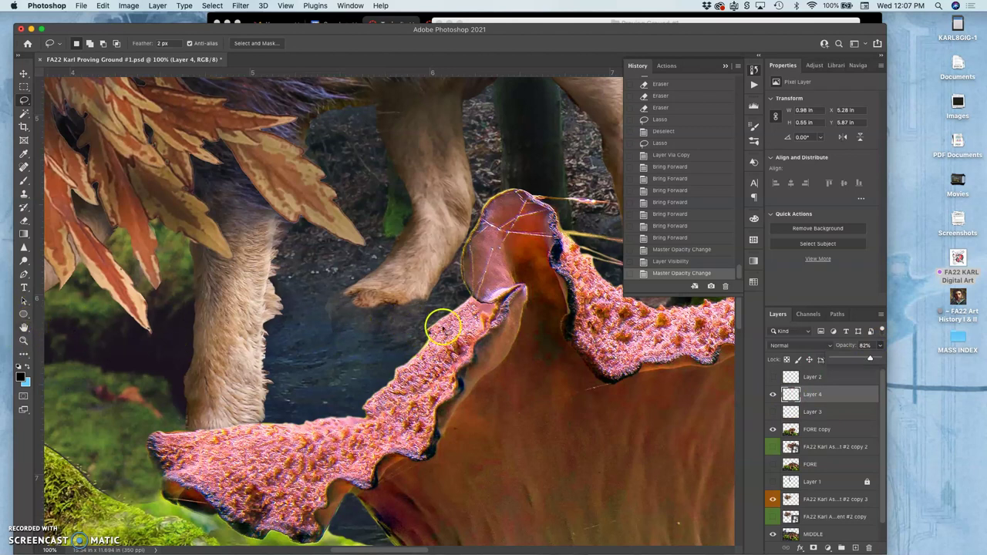
pyautogui.click(772, 394)
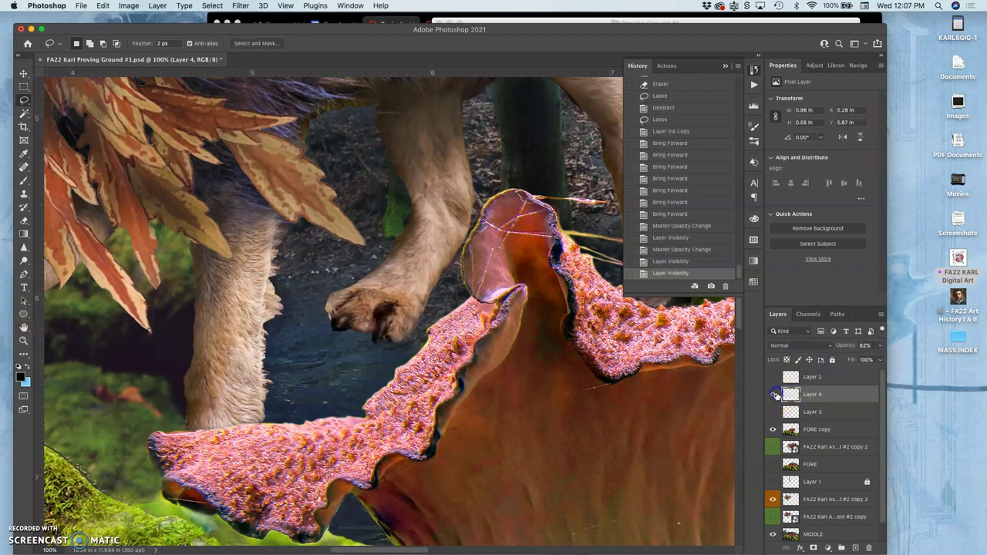
pyautogui.click(773, 394)
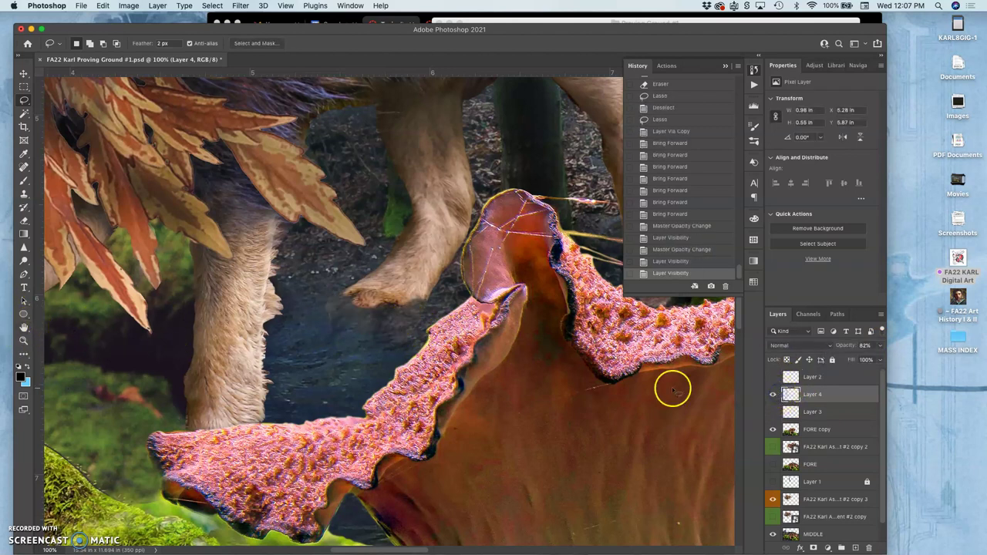
# - Dodge with a 25 px brush at 22% midtone exposure to lighten the paw tip and nearby dark water
pyautogui.click(25, 264)
pyautogui.click(64, 260)
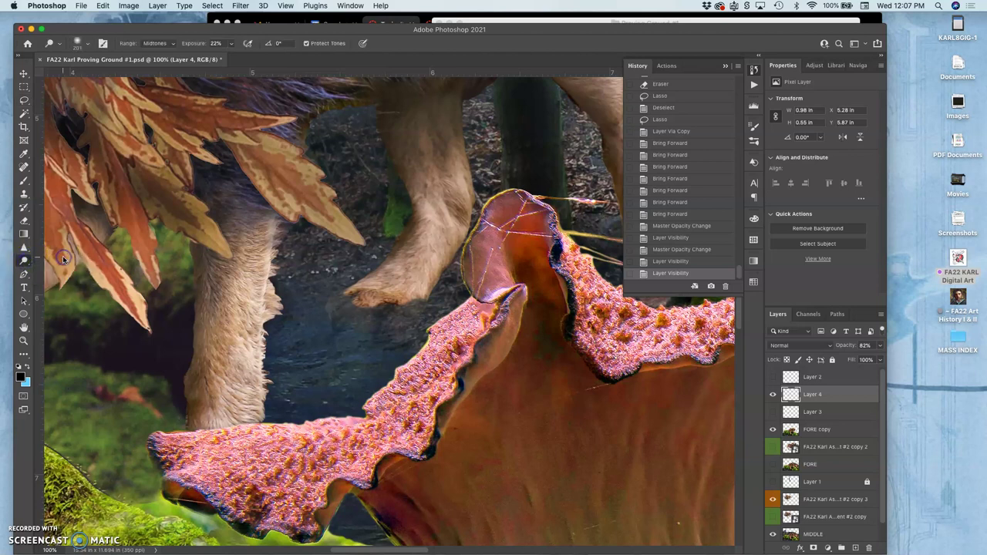
pyautogui.click(85, 45)
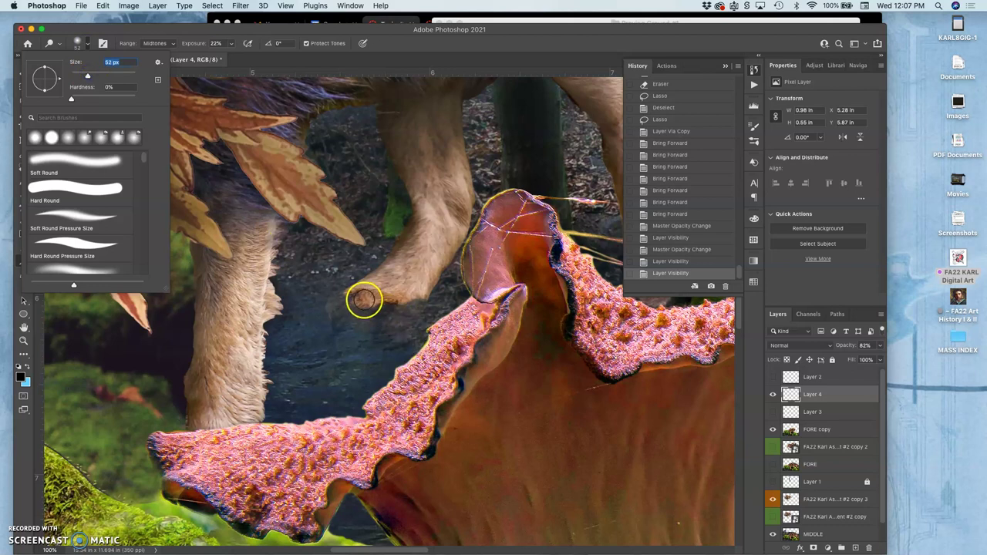
pyautogui.click(355, 298)
pyautogui.moveTo(362, 299)
pyautogui.mouseDown()
pyautogui.moveTo(394, 293)
pyautogui.moveTo(413, 303)
pyautogui.mouseUp()
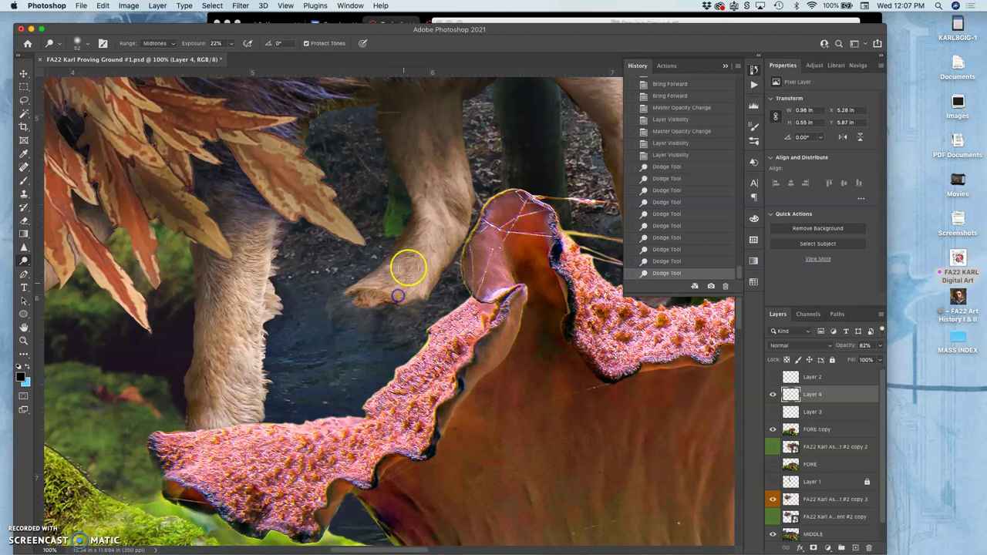
pyautogui.click(79, 43)
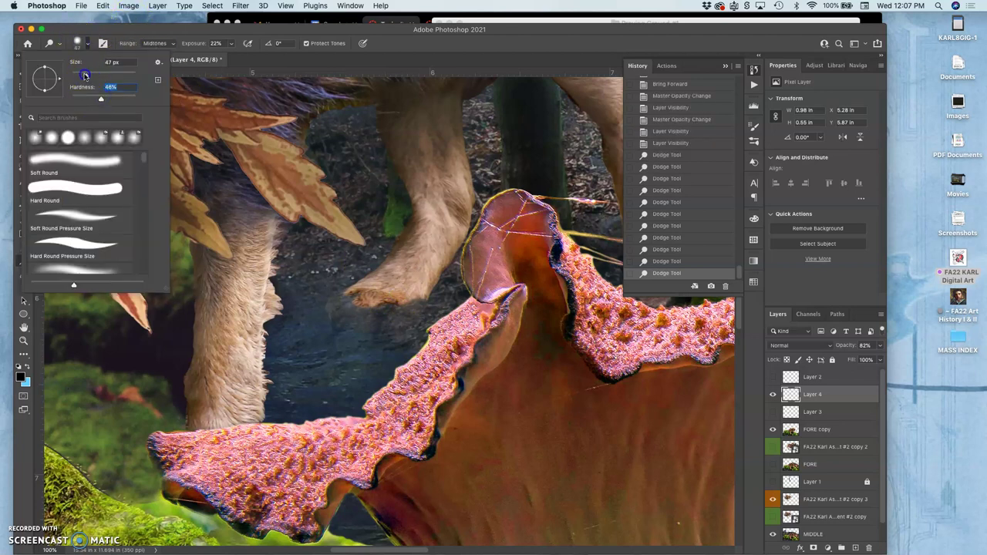
pyautogui.click(345, 296)
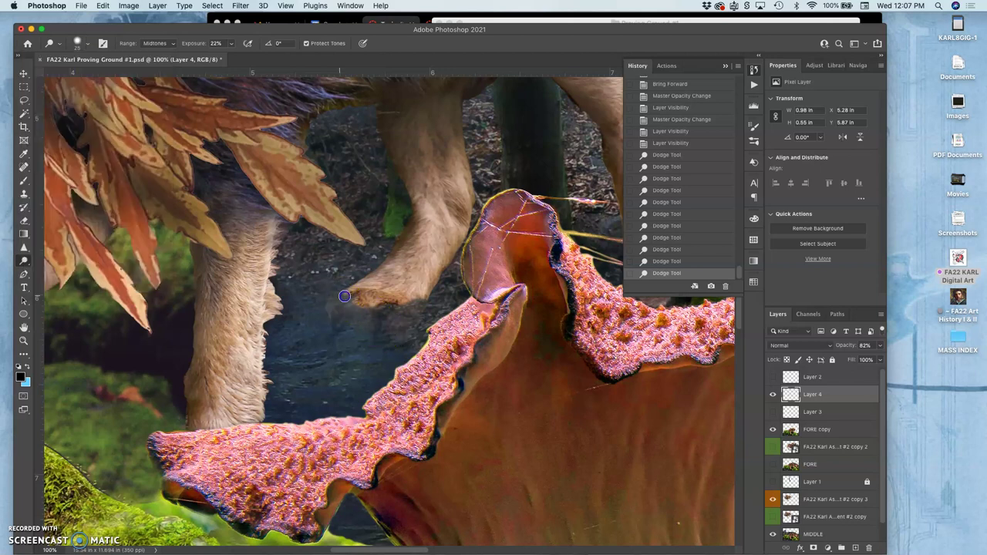
pyautogui.moveTo(383, 304); pyautogui.dragTo(393, 306)
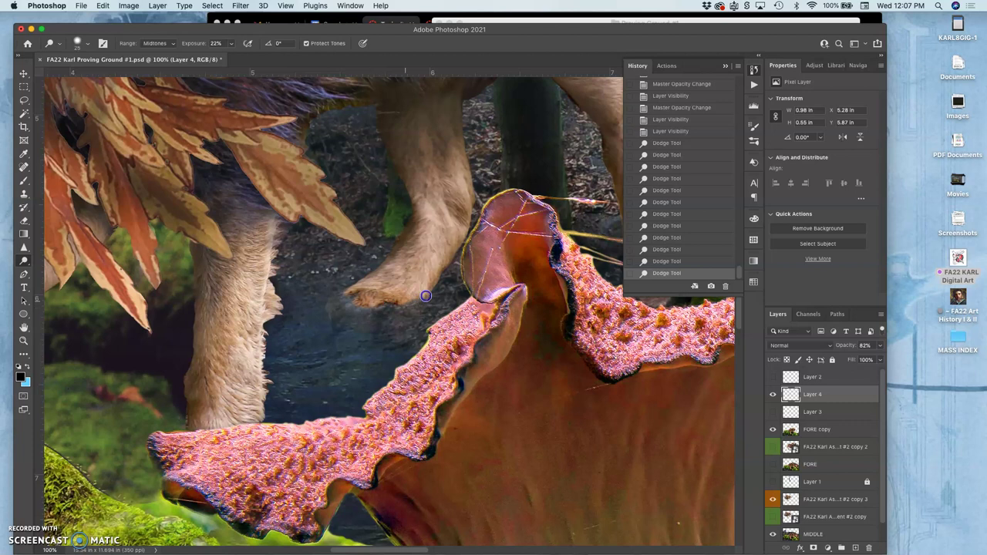
pyautogui.click(425, 295)
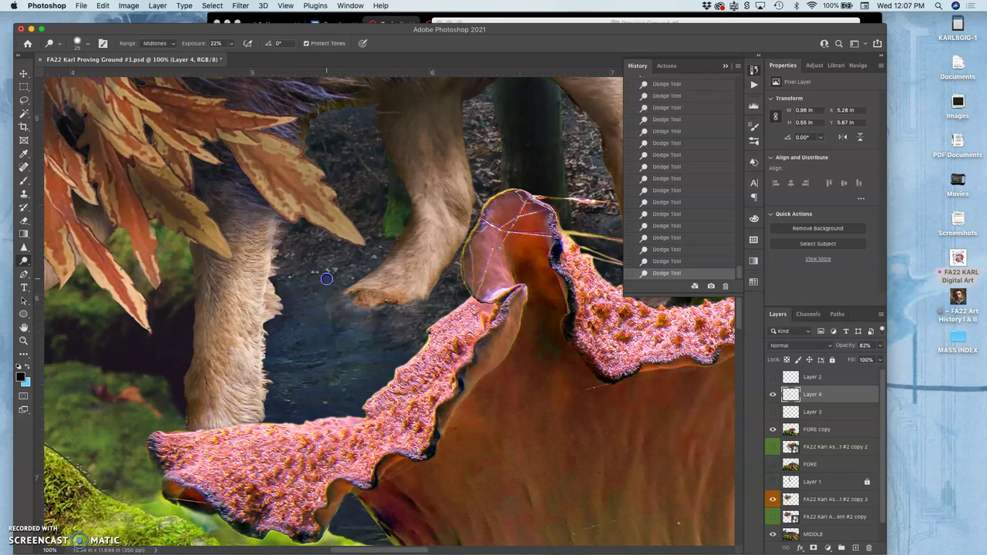
pyautogui.click(354, 314)
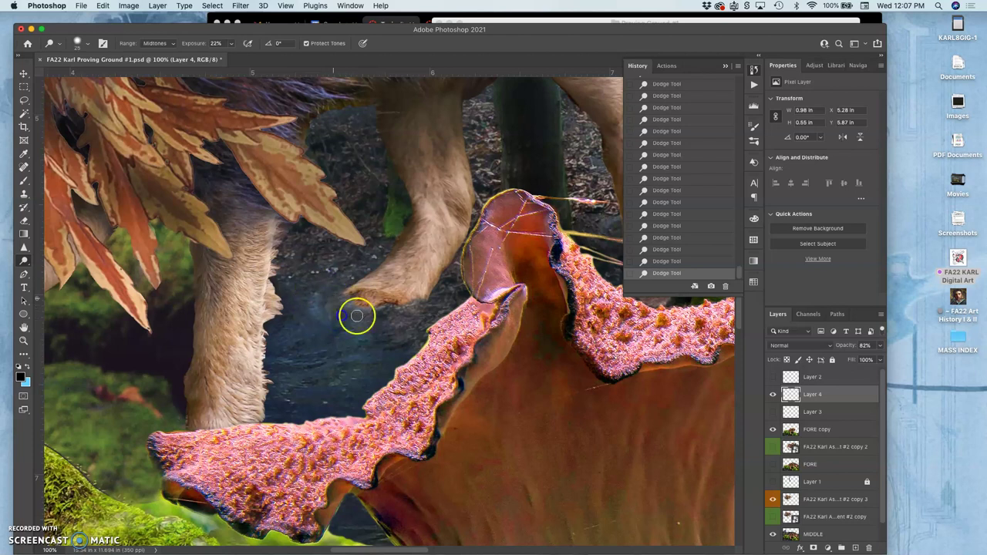
pyautogui.click(364, 347)
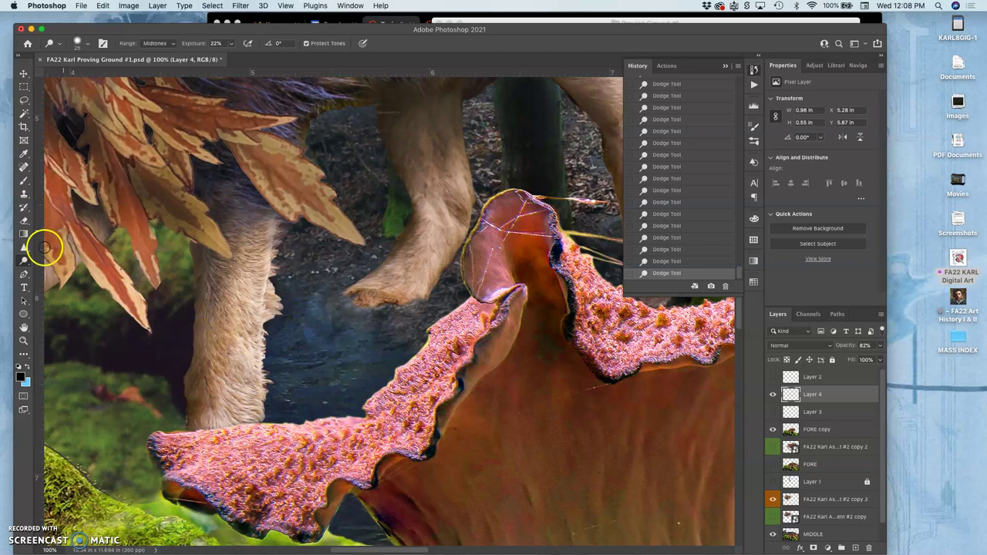
# - Use the Burn tool at 36% midtone exposure to darken the paw tip where it meets the water
pyautogui.moveTo(24, 262); pyautogui.dragTo(61, 271)
pyautogui.click(87, 44)
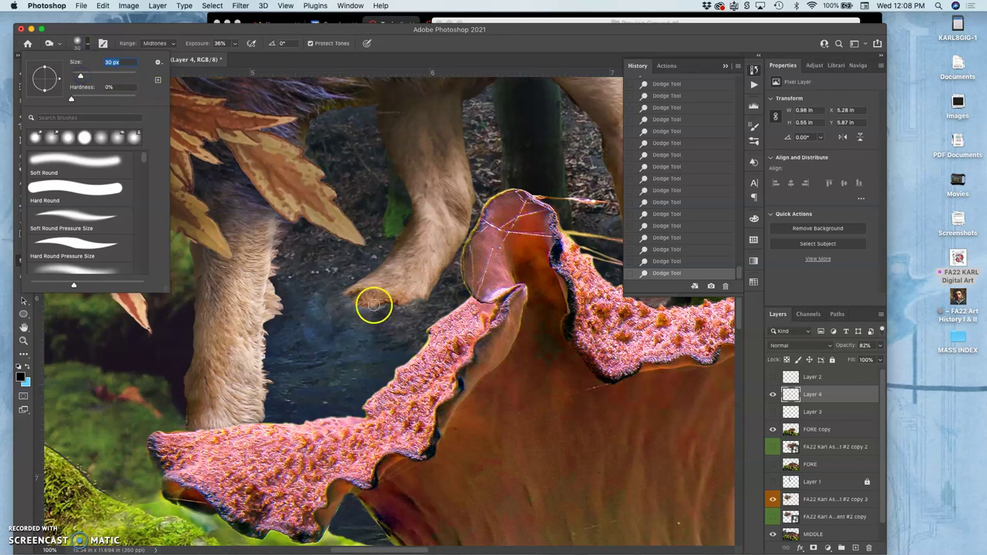
pyautogui.click(347, 312)
pyautogui.click(383, 298)
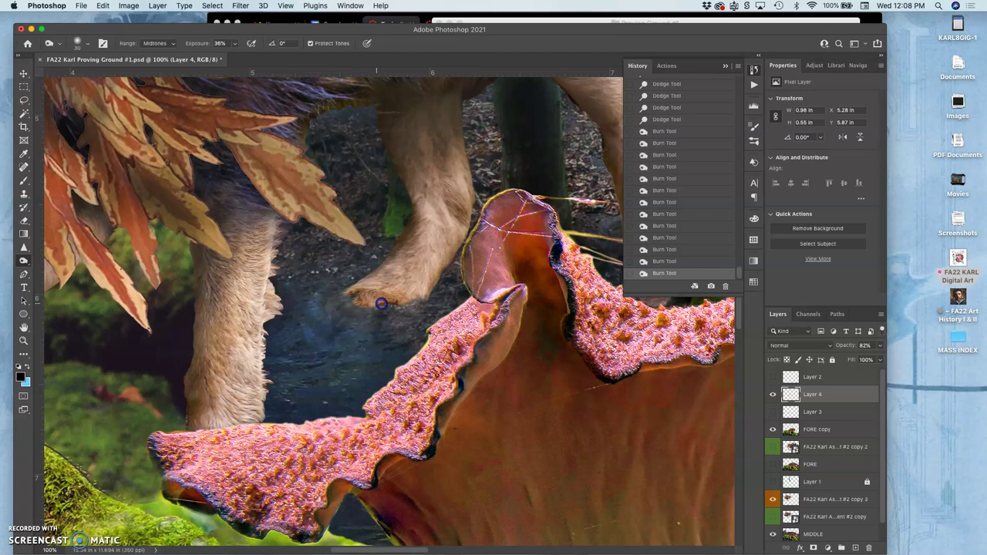
pyautogui.click(361, 303)
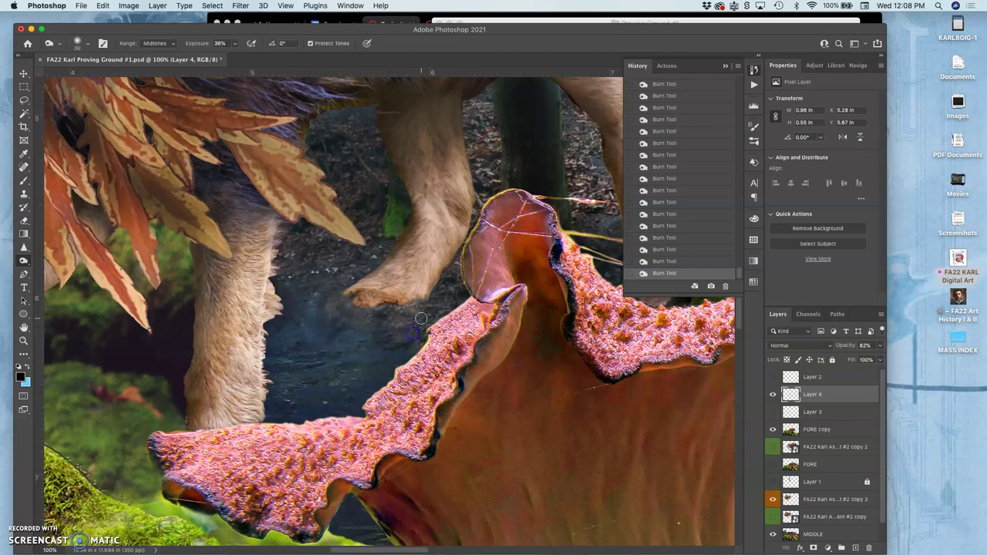
# - Toggle Layer 3 and Layer 4 visibility to compare the paw shading, leaving both shown
pyautogui.click(772, 411)
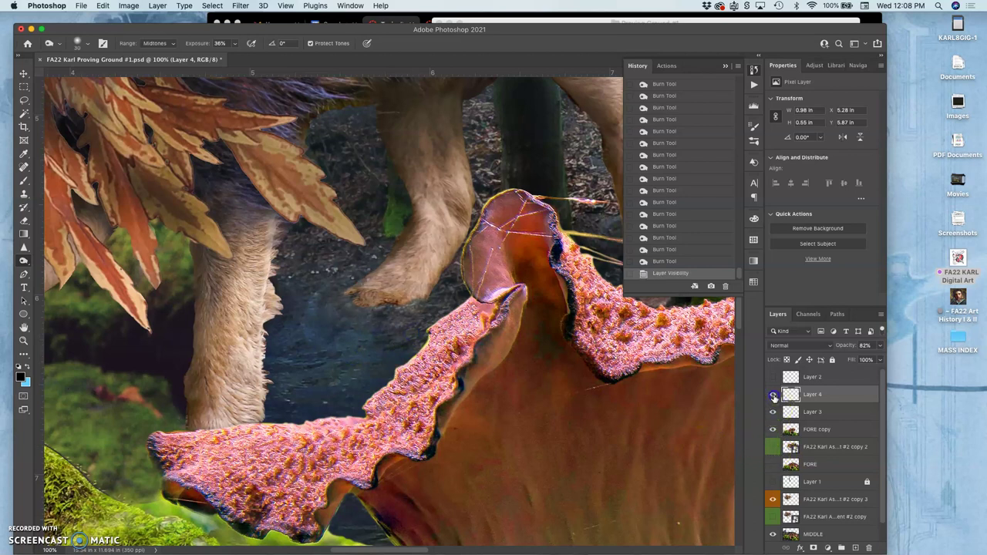
pyautogui.click(773, 395)
pyautogui.click(773, 395)
pyautogui.click(773, 413)
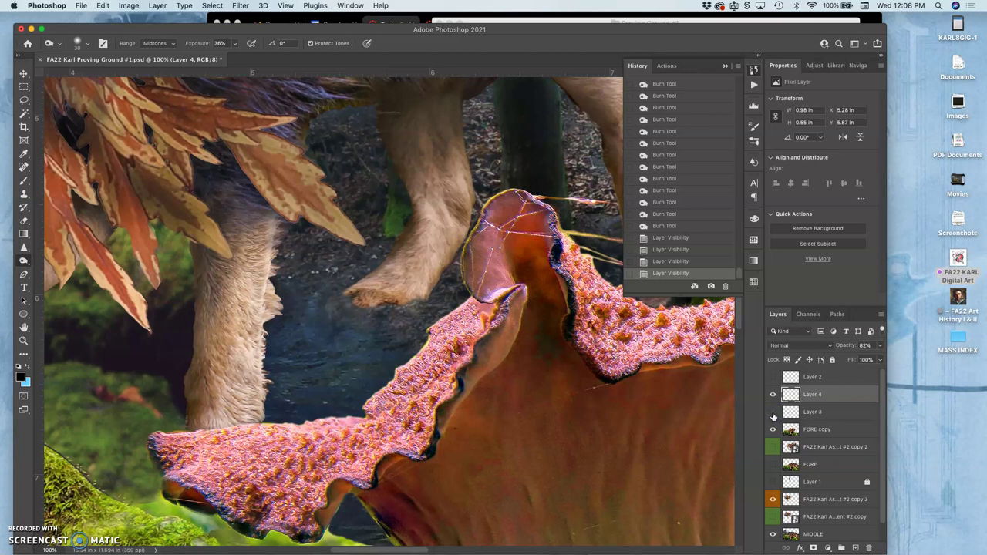
pyautogui.click(773, 413)
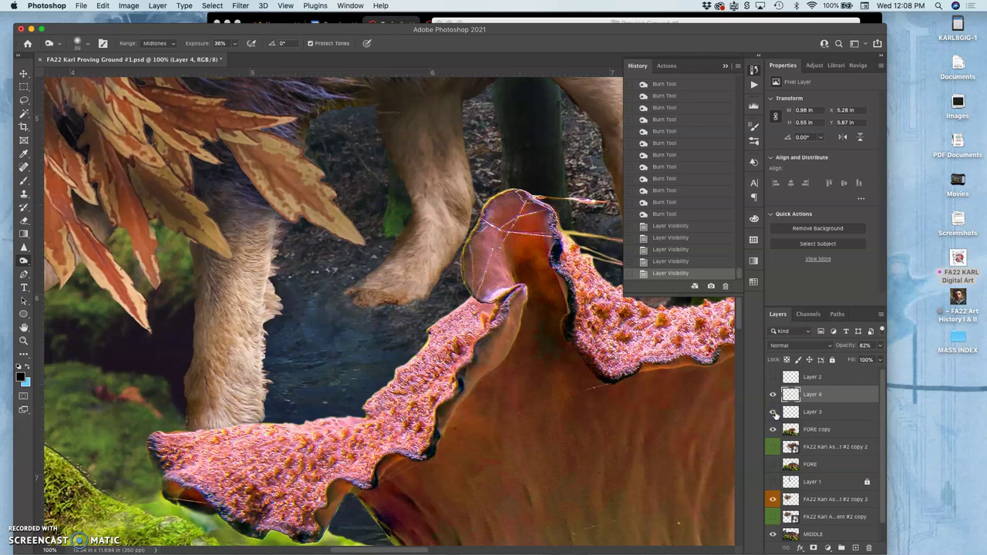
# - Lower Layer 4's opacity to 53%, then select Layer 3 and zoom out
pyautogui.click(822, 399)
pyautogui.click(881, 346)
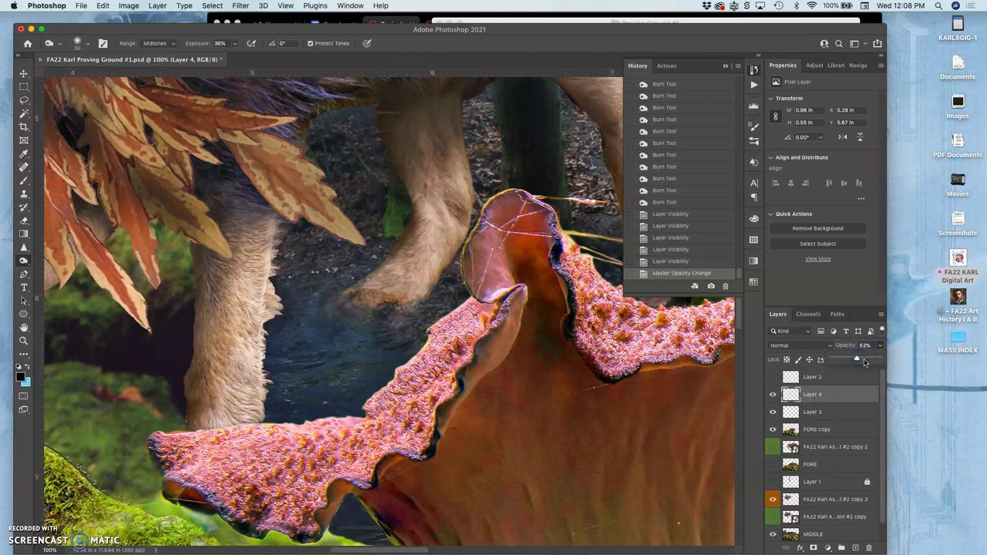
pyautogui.click(813, 411)
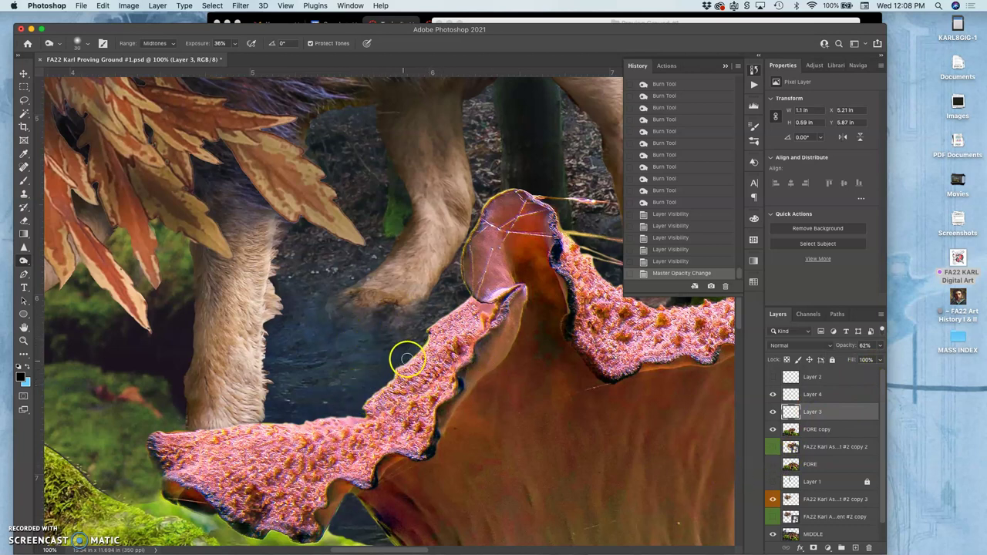
pyautogui.press('super+minus')
pyautogui.press('super+minus')
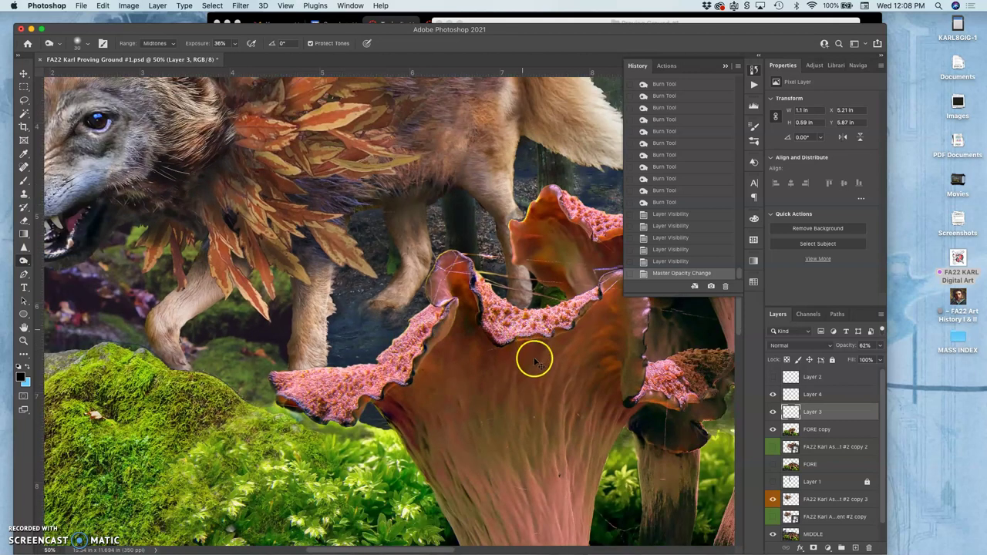
# - Zoom out, check the FORE copy layer's visibility, and select Layer 4
pyautogui.press('super+minus')
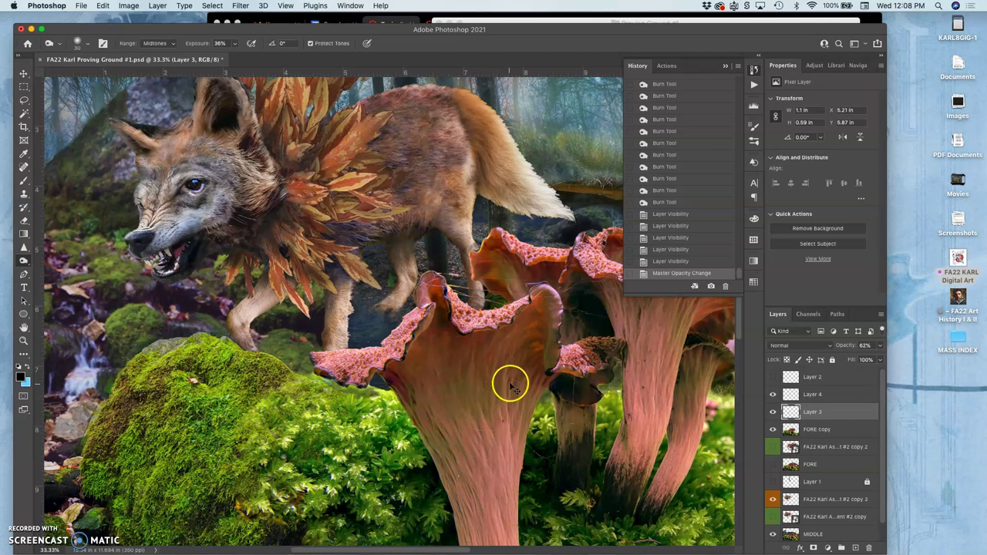
pyautogui.scroll(5, 510, 385)
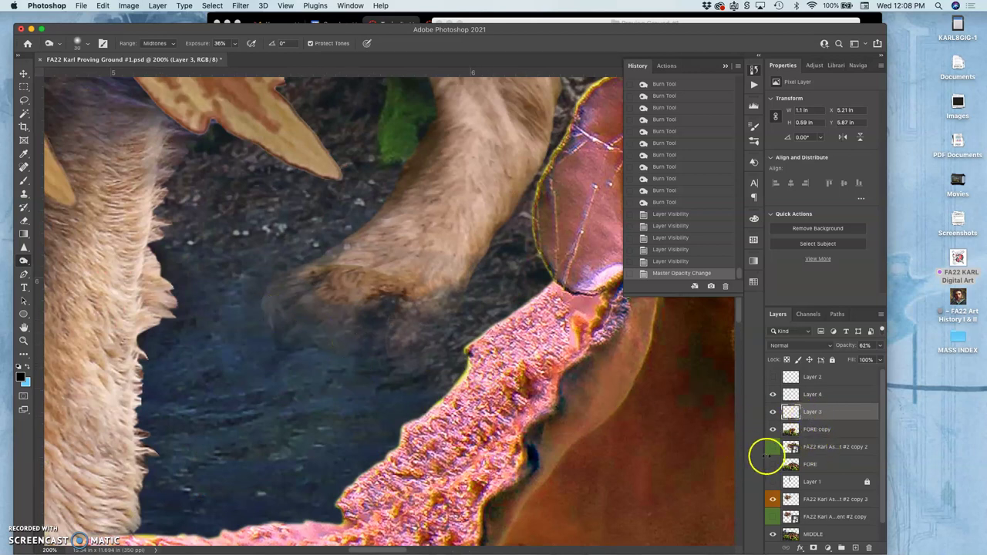
pyautogui.click(790, 430)
pyautogui.click(774, 428)
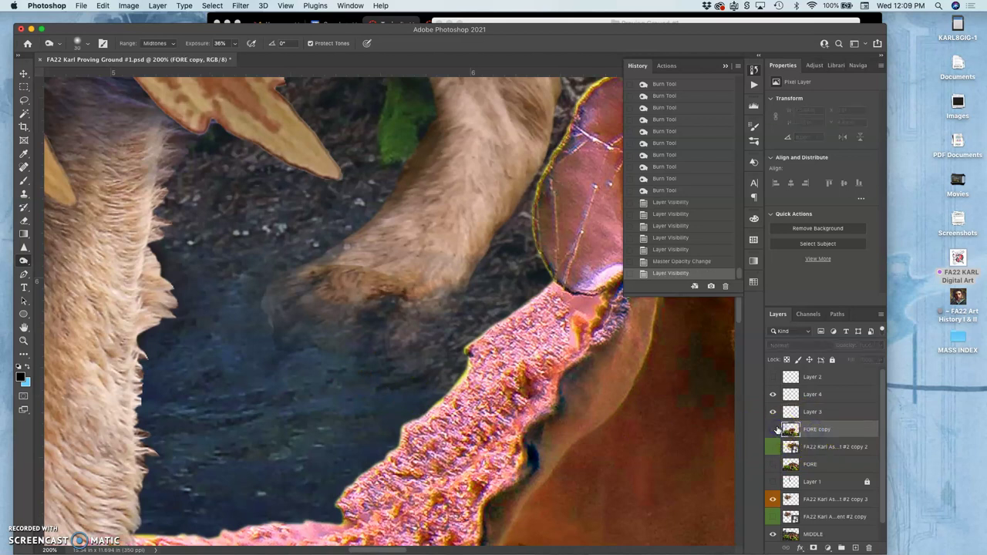
pyautogui.click(773, 429)
pyautogui.click(813, 396)
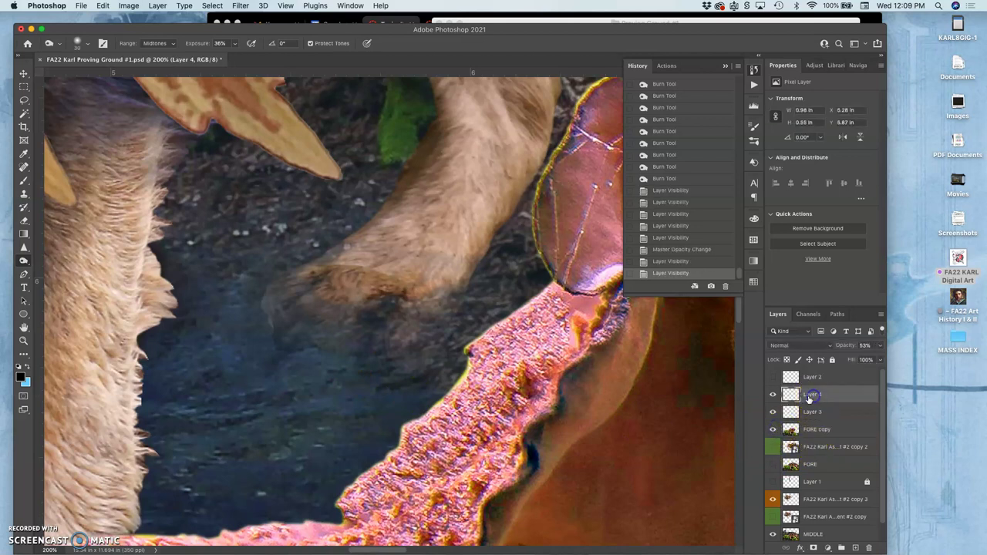
# - Set Burn exposure to 70% and darken the shadow beneath the wolf's paw
pyautogui.click(236, 43)
pyautogui.moveTo(249, 59); pyautogui.dragTo(241, 58)
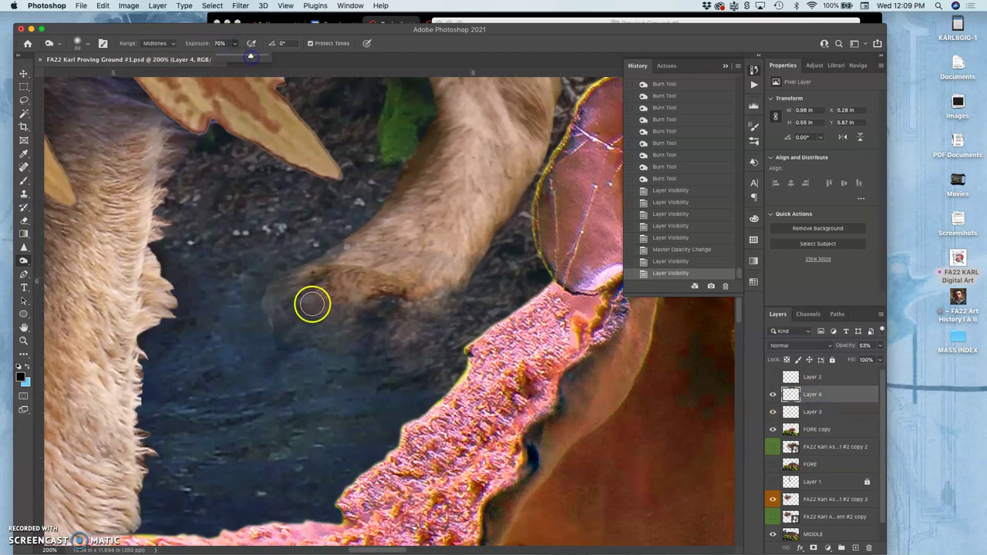
pyautogui.click(303, 346)
pyautogui.moveTo(309, 333); pyautogui.dragTo(327, 305)
pyautogui.click(327, 304)
pyautogui.click(333, 339)
pyautogui.click(341, 352)
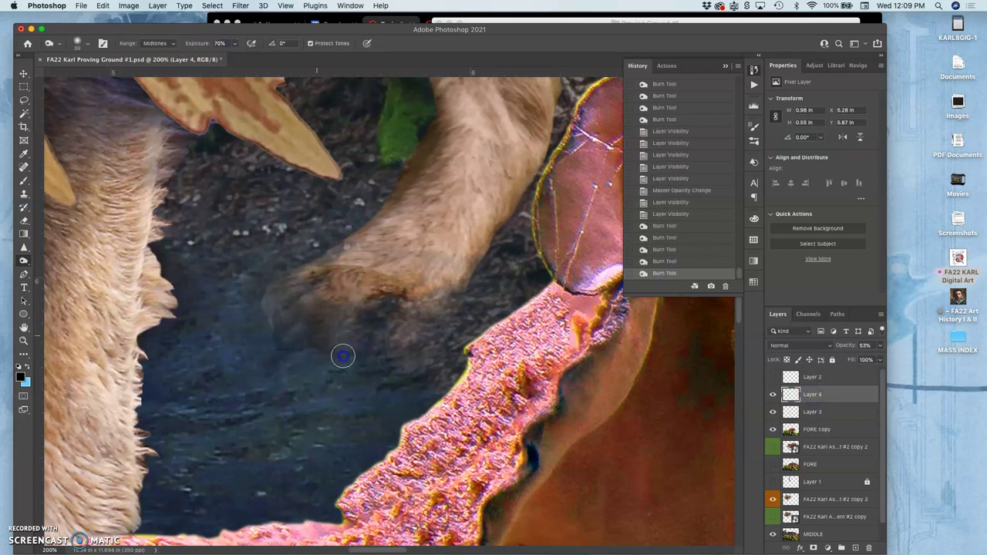
pyautogui.click(323, 343)
pyautogui.click(303, 306)
pyautogui.click(299, 298)
# - Burn the shadow to the left of and beneath the paw
pyautogui.click(299, 300)
pyautogui.click(298, 302)
pyautogui.click(290, 308)
pyautogui.click(282, 315)
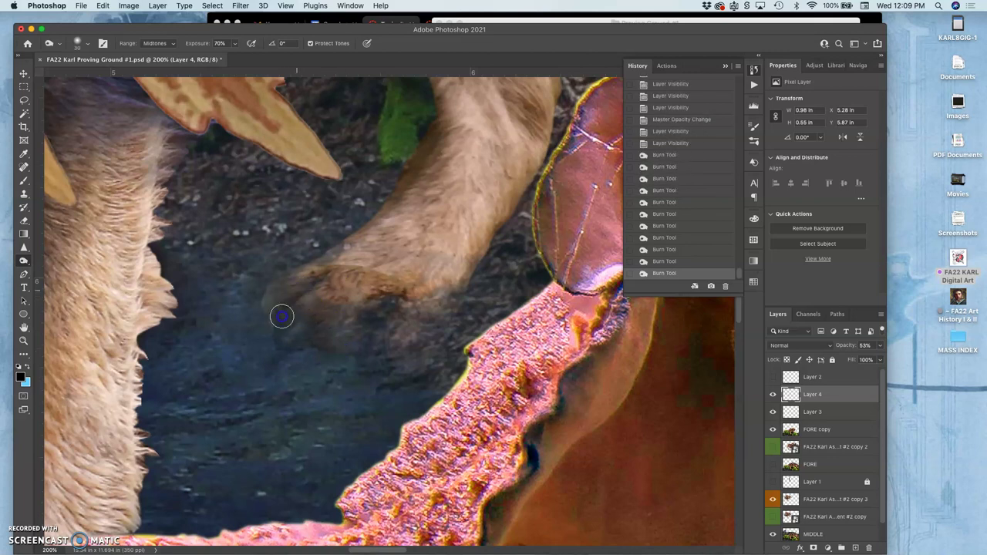
pyautogui.click(285, 322)
pyautogui.click(274, 307)
pyautogui.click(265, 295)
pyautogui.click(403, 304)
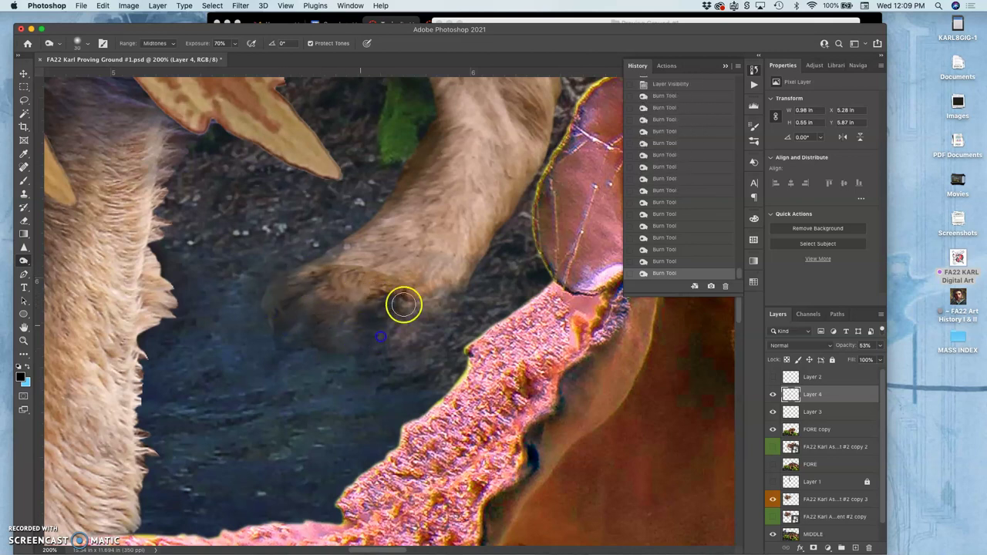
pyautogui.click(378, 321)
pyautogui.click(425, 323)
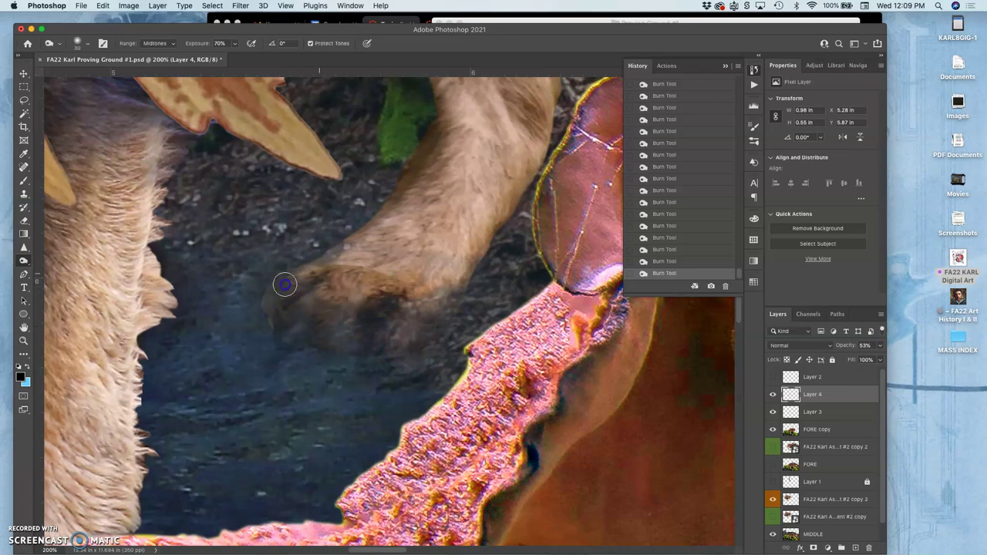
# - Toggle Layer 4 and Layer 3 off and on to check the paw shading
pyautogui.click(772, 391)
pyautogui.click(772, 394)
pyautogui.click(773, 394)
pyautogui.click(772, 414)
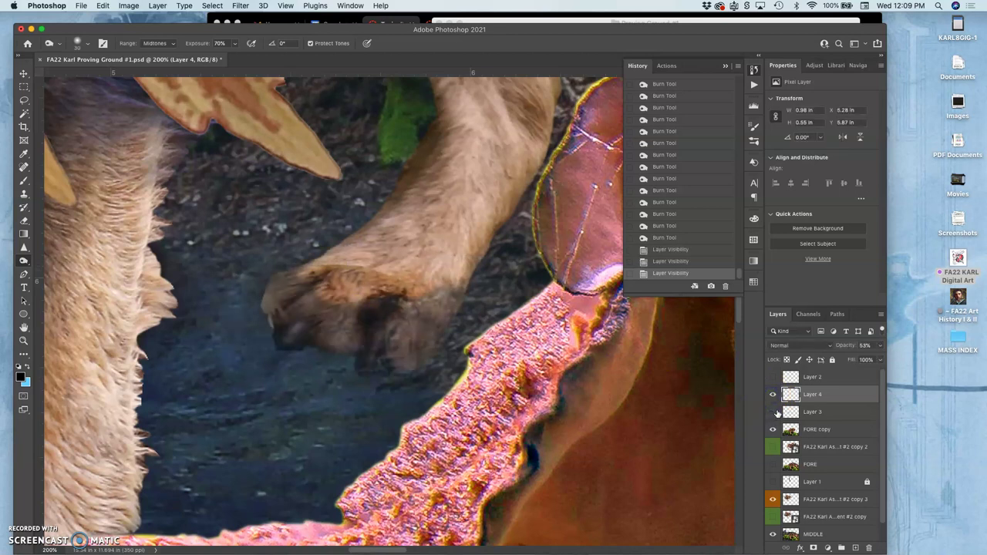
pyautogui.click(772, 412)
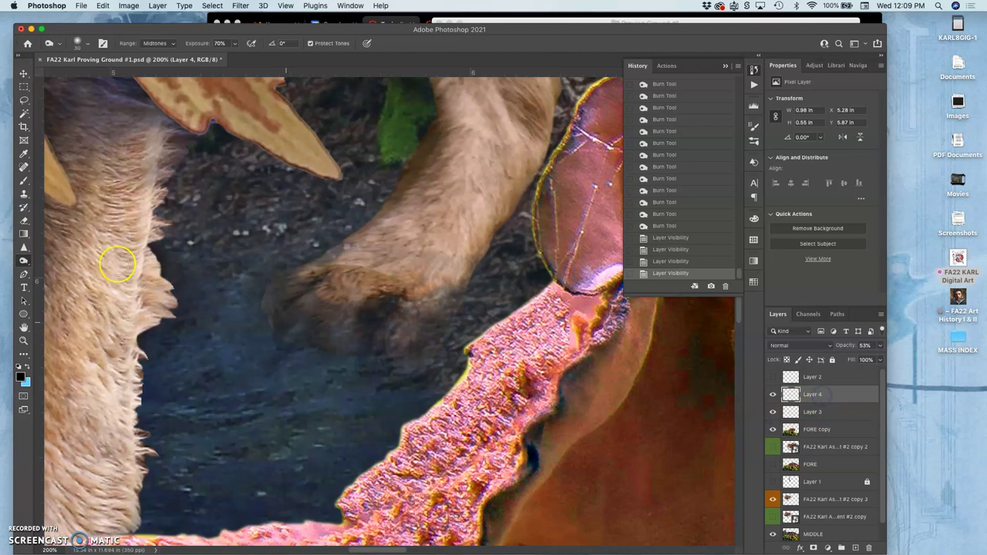
pyautogui.click(24, 221)
# - Erase excess shading on the paw at 48% opacity, including on Layer 3
pyautogui.click(370, 266)
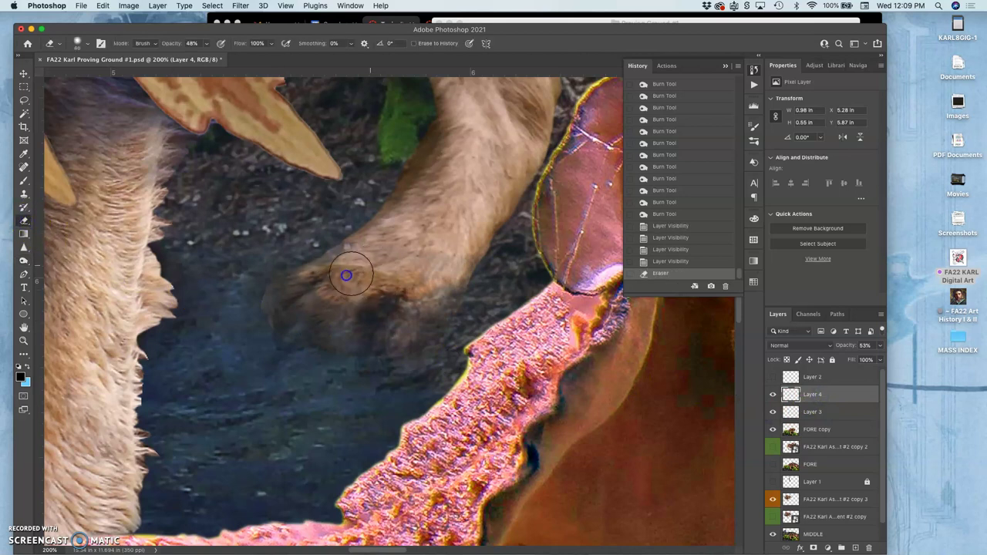
pyautogui.click(346, 271)
pyautogui.click(337, 267)
pyautogui.click(337, 259)
pyautogui.click(343, 259)
pyautogui.click(368, 257)
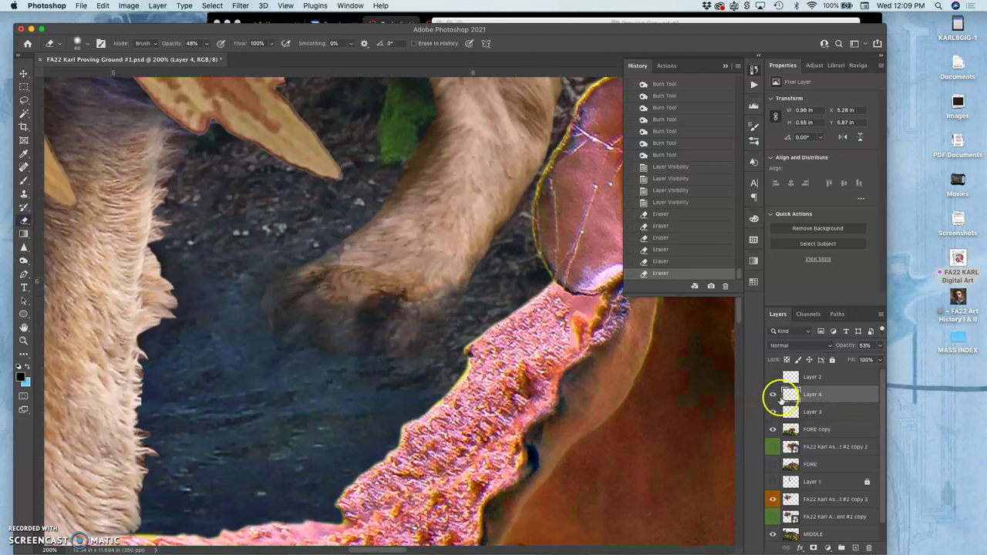
pyautogui.click(806, 413)
pyautogui.click(337, 259)
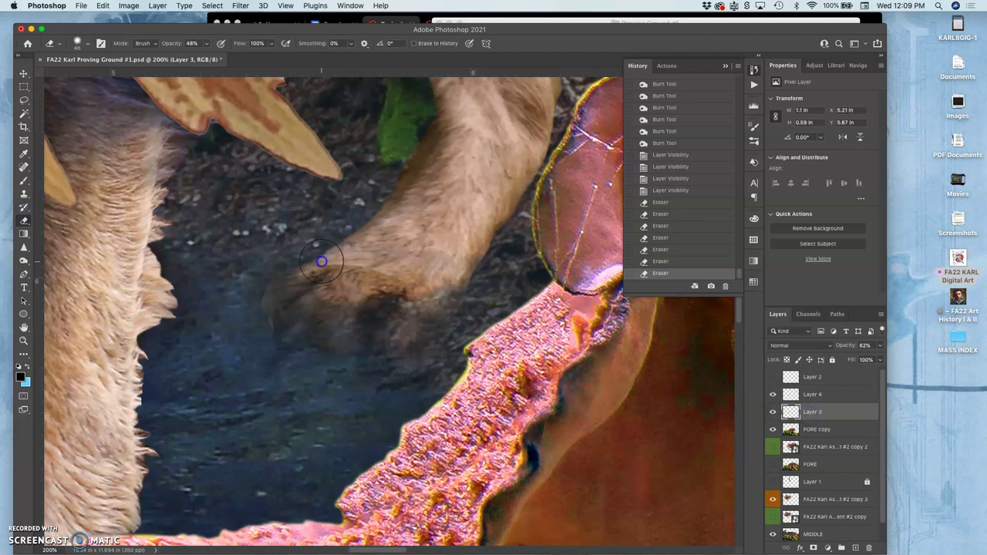
pyautogui.click(366, 255)
pyautogui.click(354, 271)
pyautogui.click(326, 291)
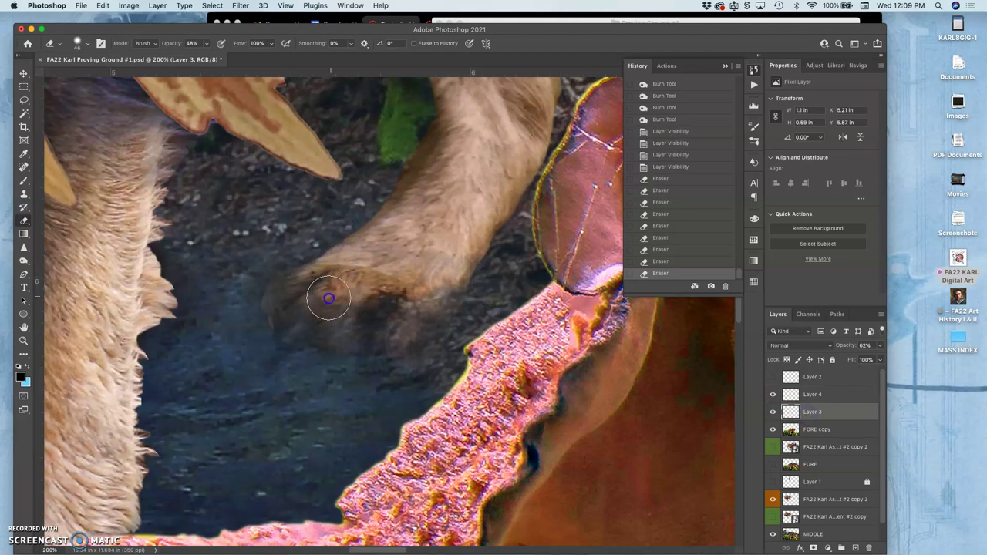
# - Fade the hoof's lower edge into the water with eraser dabs, then zoom out
pyautogui.click(363, 267)
pyautogui.click(406, 275)
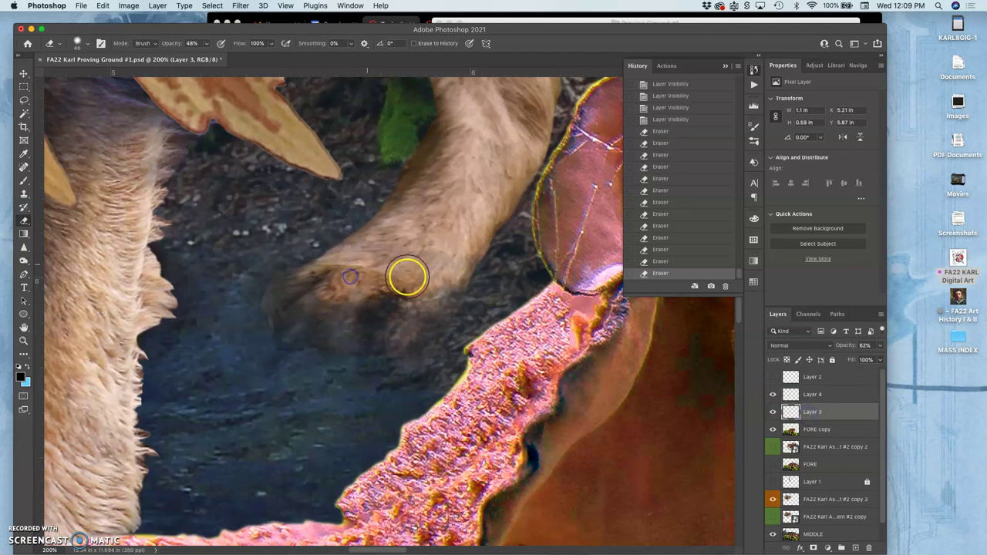
pyautogui.click(407, 296)
pyautogui.click(407, 301)
pyautogui.click(407, 306)
pyautogui.click(407, 313)
pyautogui.click(407, 320)
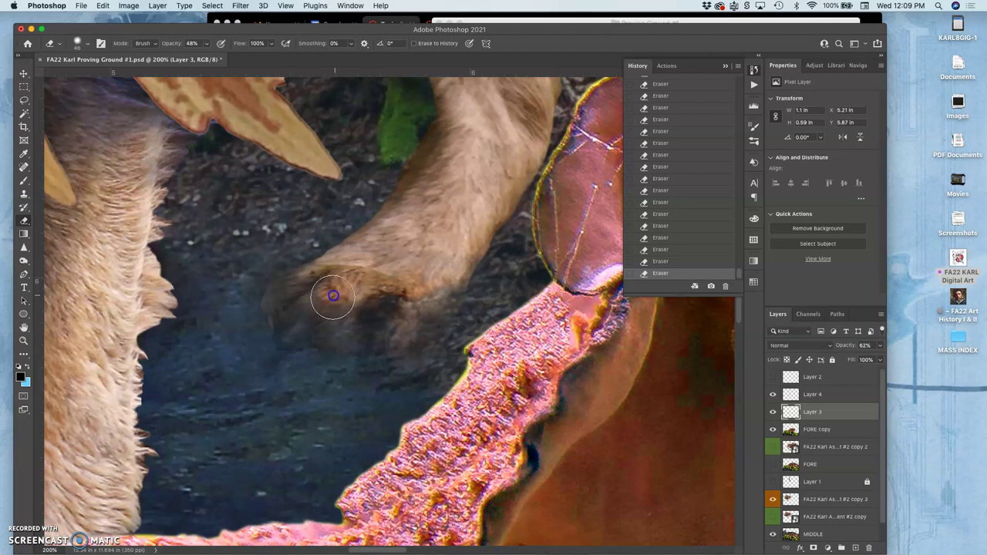
pyautogui.press('super+minus')
pyautogui.press('super+minus')
pyautogui.press('super+minus')
pyautogui.press('super+minus')
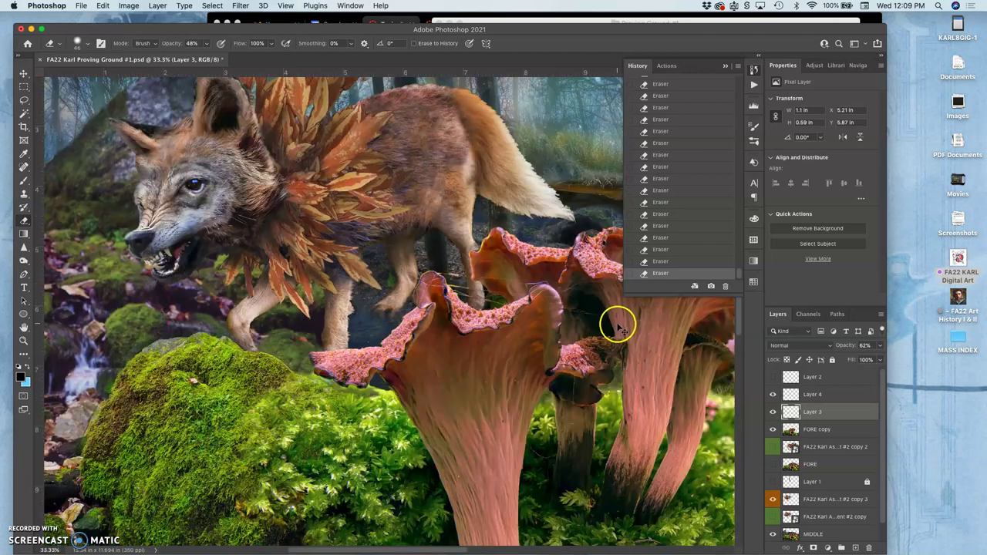
# - Zoom out to 16.7% and hide then reshow the copy 3 wolf layer
pyautogui.press('super+minus')
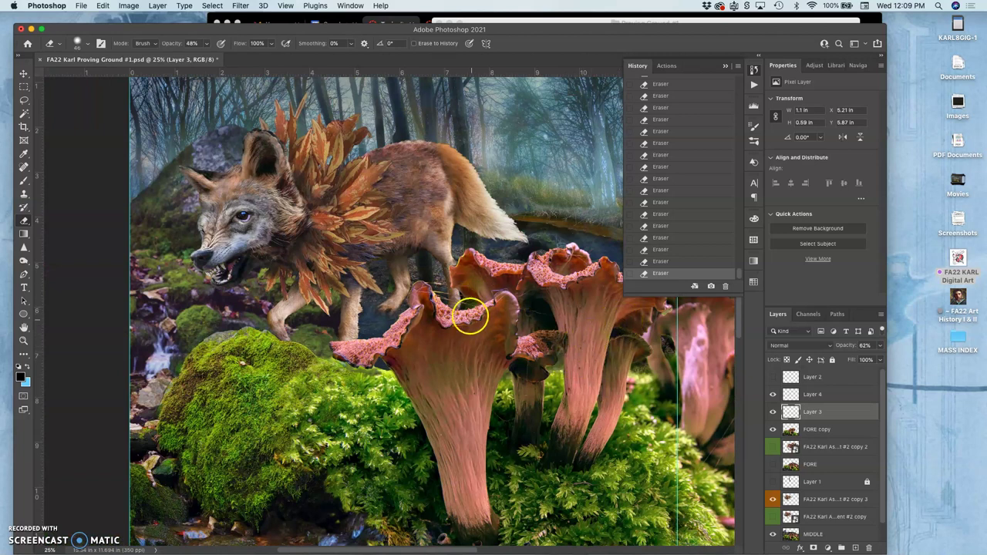
pyautogui.press('super+minus')
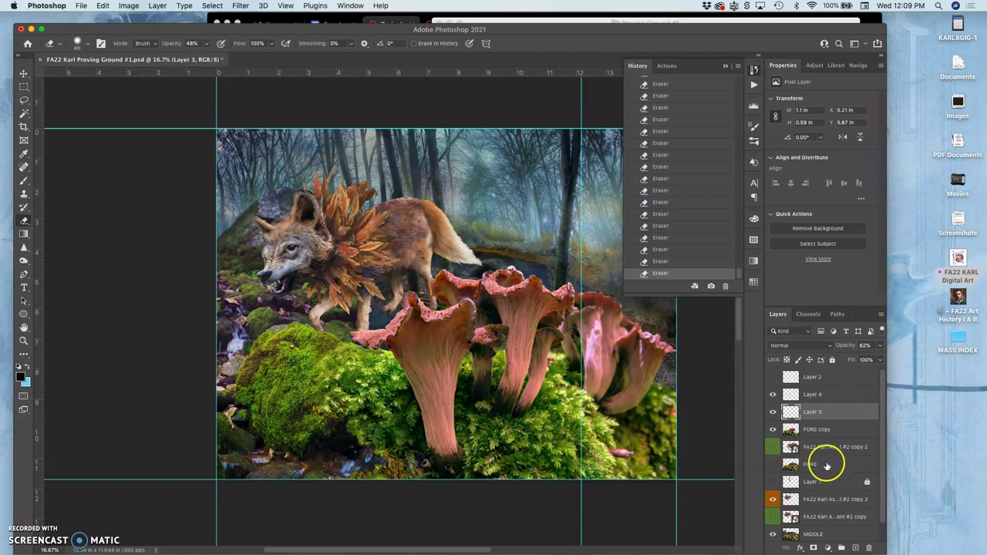
pyautogui.click(772, 498)
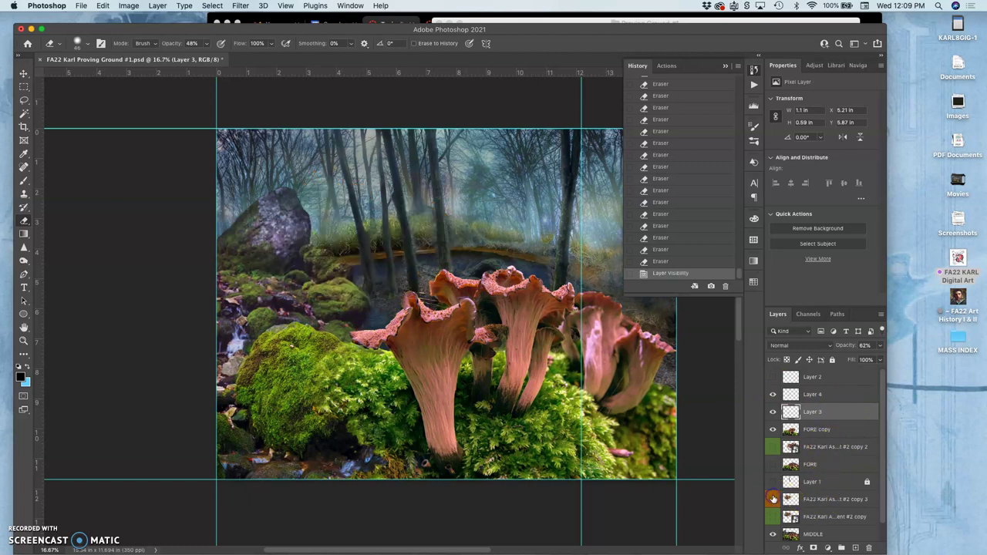
pyautogui.click(772, 499)
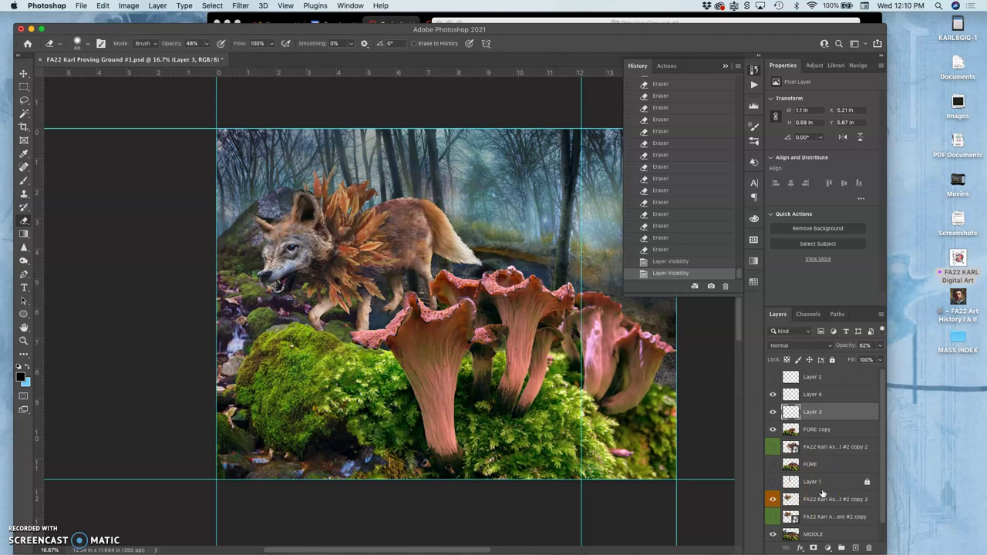
# - Inspect the wolf layer and the layer beneath it, toggling the lower layer's visibility
pyautogui.rightClick(814, 506)
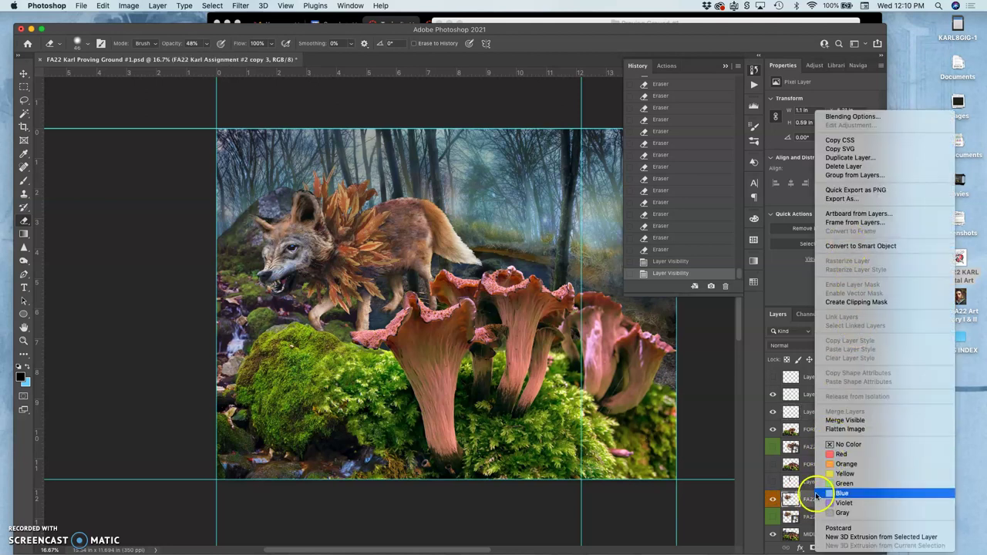
pyautogui.click(807, 498)
pyautogui.rightClick(810, 517)
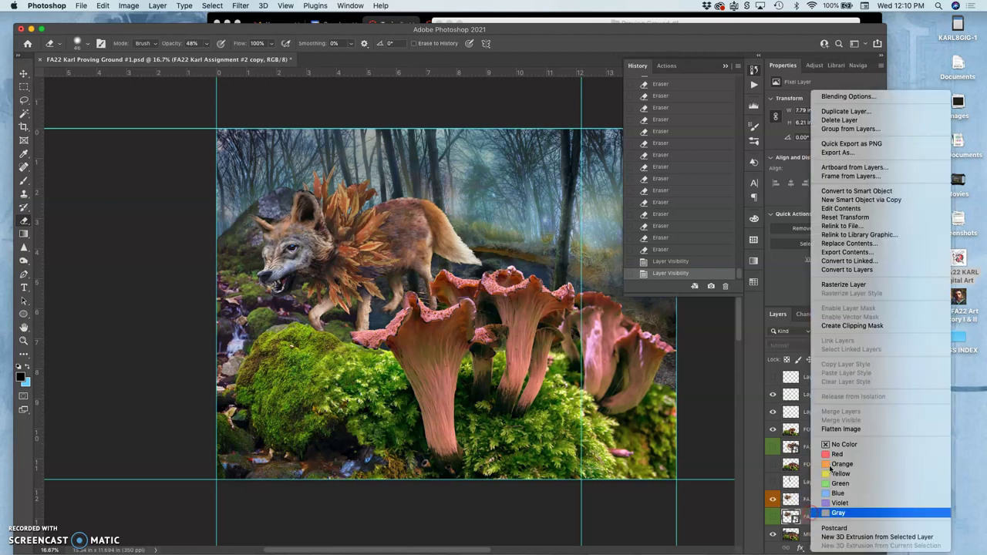
pyautogui.click(802, 498)
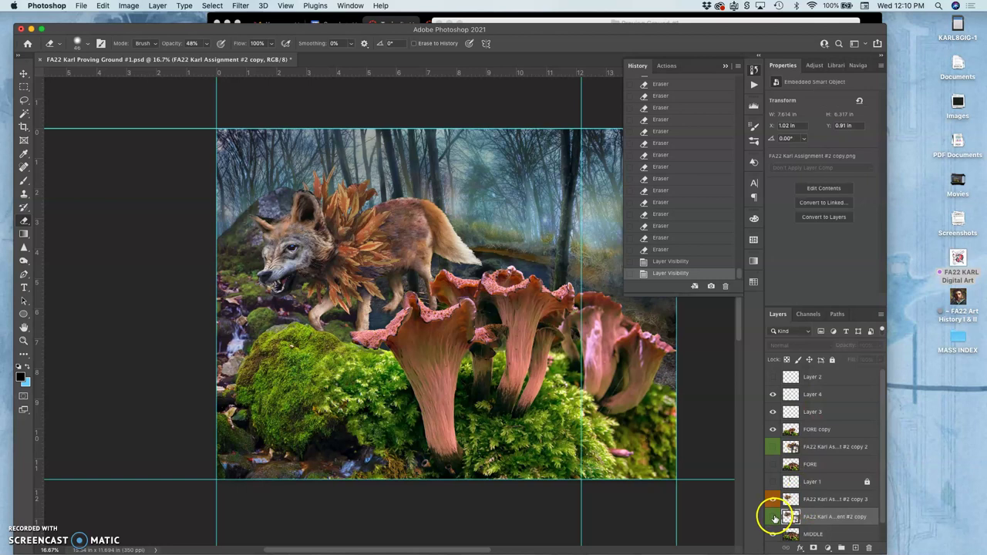
pyautogui.click(774, 518)
pyautogui.click(773, 518)
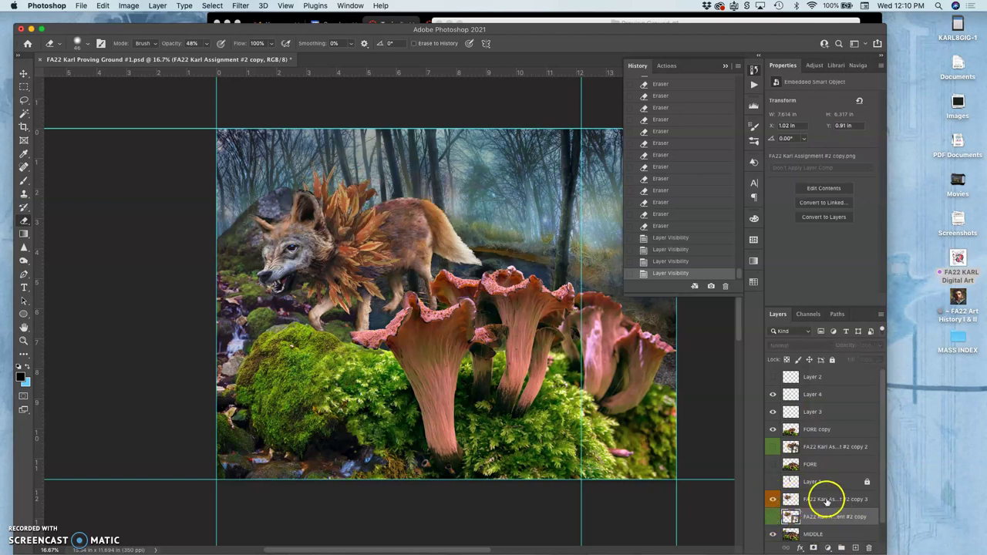
# - Duplicate the copy 3 wolf layer, label it red, hide the original, and zoom in
pyautogui.click(827, 499)
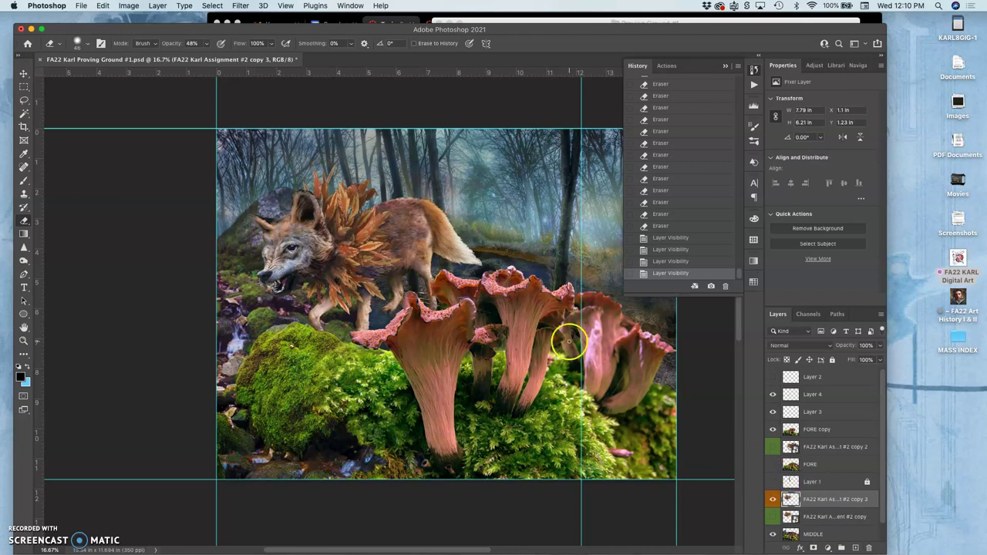
pyautogui.press('super+j')
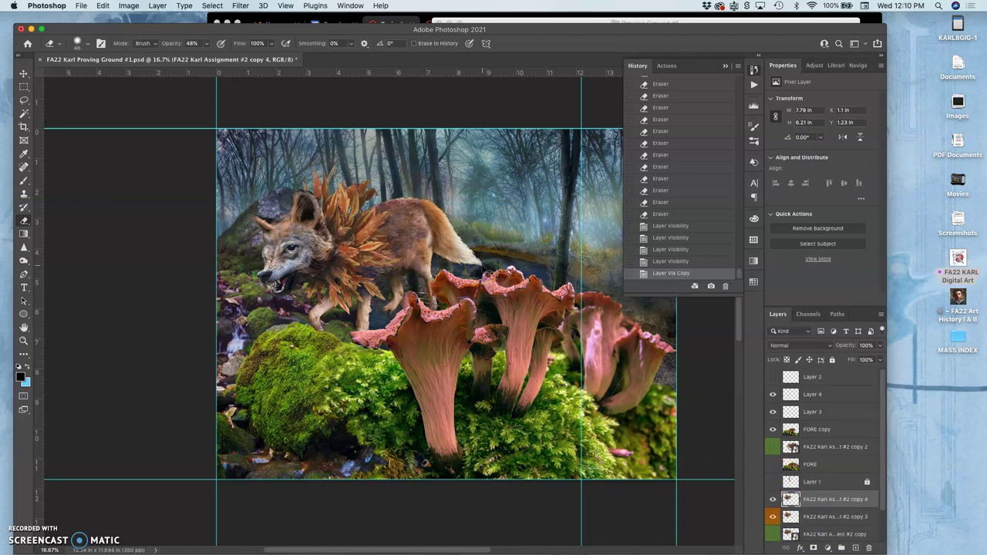
pyautogui.rightClick(773, 498)
pyautogui.click(817, 486)
pyautogui.click(774, 516)
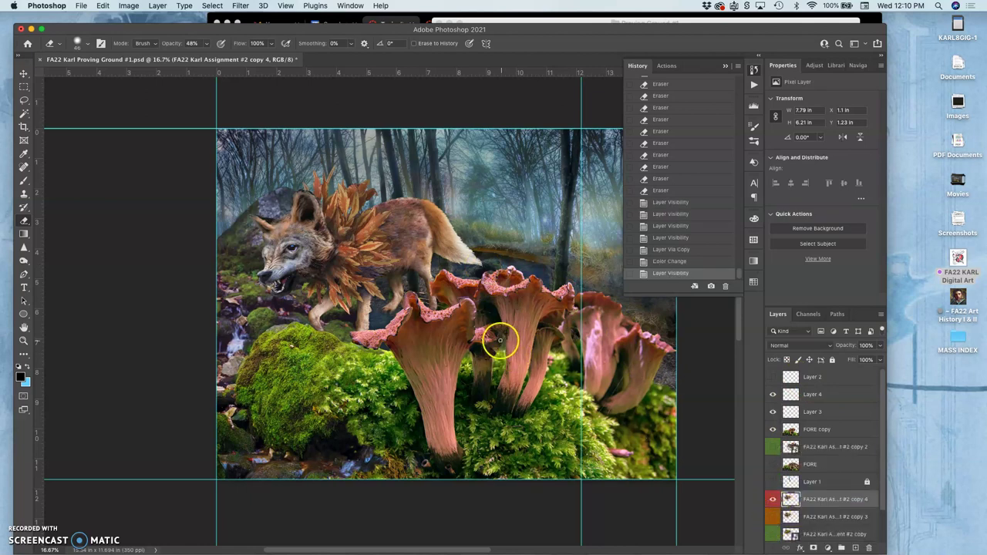
pyautogui.hscroll(2, 501, 342)
pyautogui.press('super+equal')
pyautogui.scroll(5, 505, 347)
pyautogui.hscroll(-5, 505, 347)
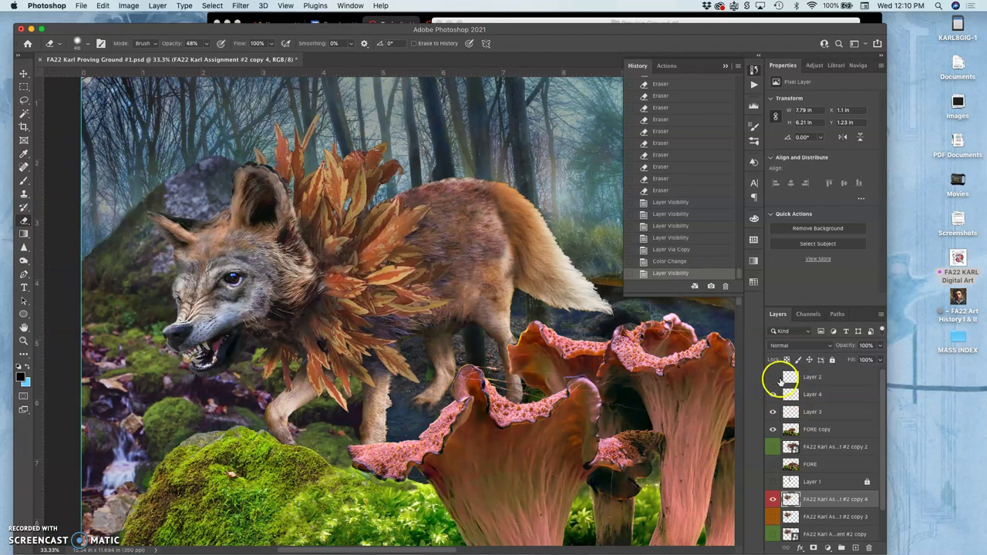
# - Turn on Layer 1's tree trunk over the wolf, keep Layer 2 hidden, and select MIDDLE
pyautogui.click(773, 377)
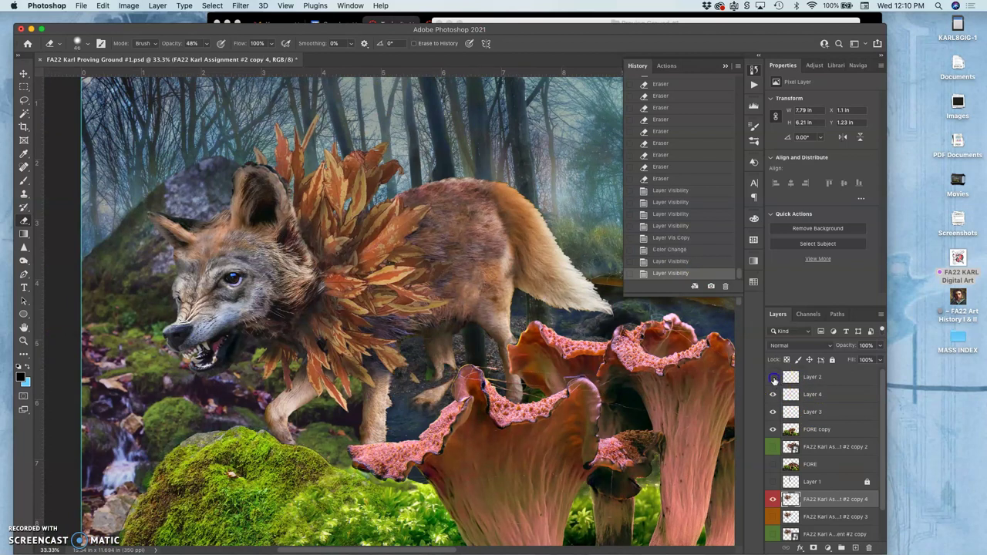
pyautogui.click(773, 377)
pyautogui.click(774, 482)
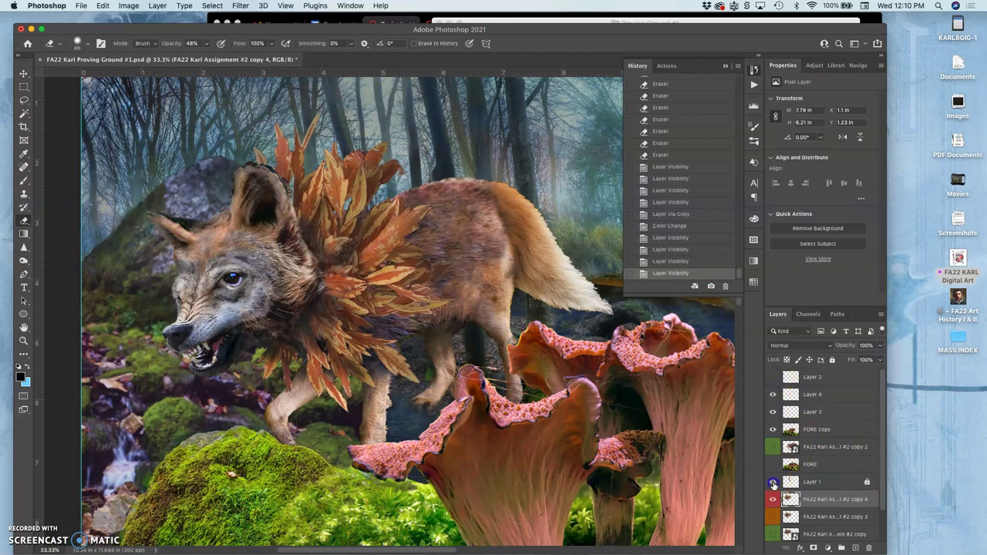
pyautogui.click(773, 482)
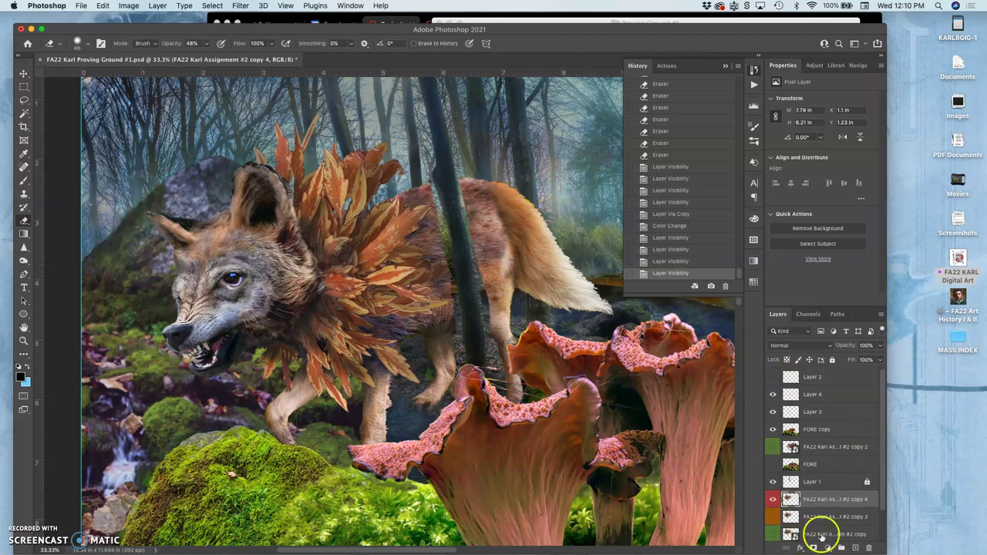
pyautogui.moveTo(882, 452); pyautogui.dragTo(883, 495)
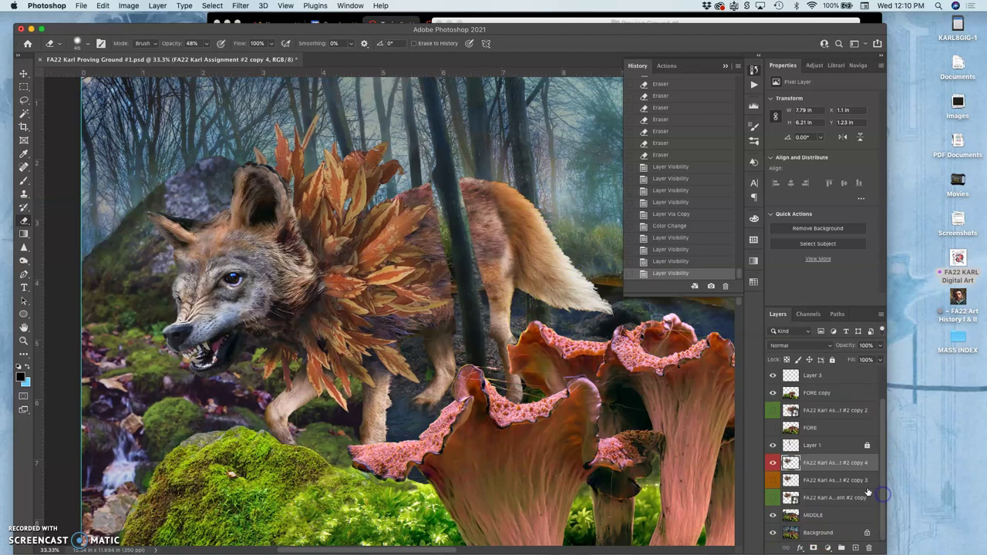
pyautogui.click(798, 519)
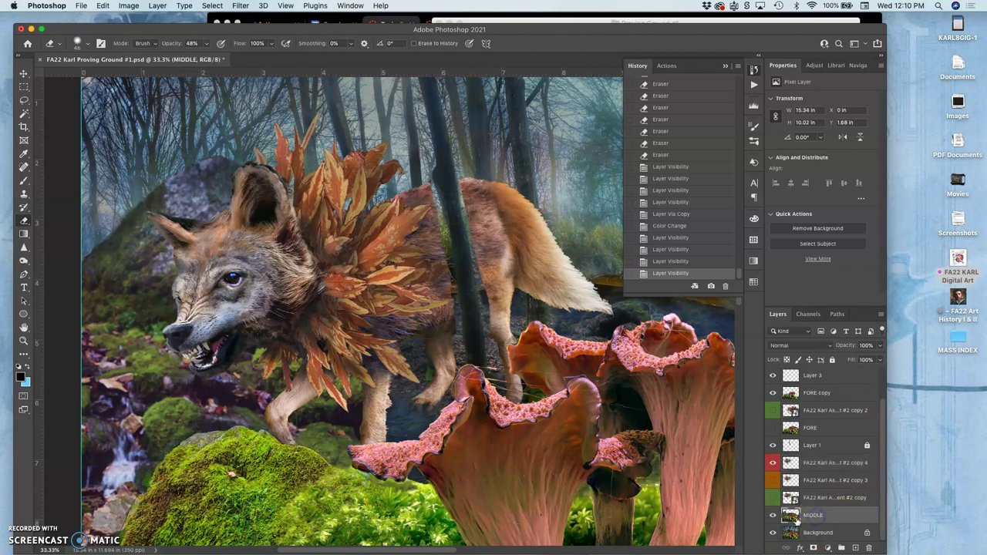
pyautogui.click(24, 100)
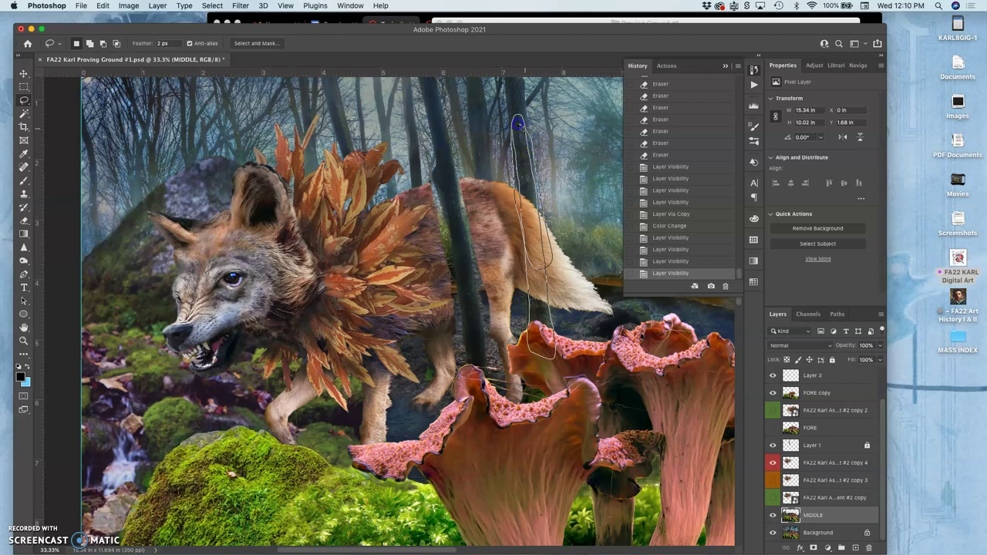
# - Copy the lassoed tree to Layer 5, move it above FORE copy, and save
pyautogui.click(814, 528)
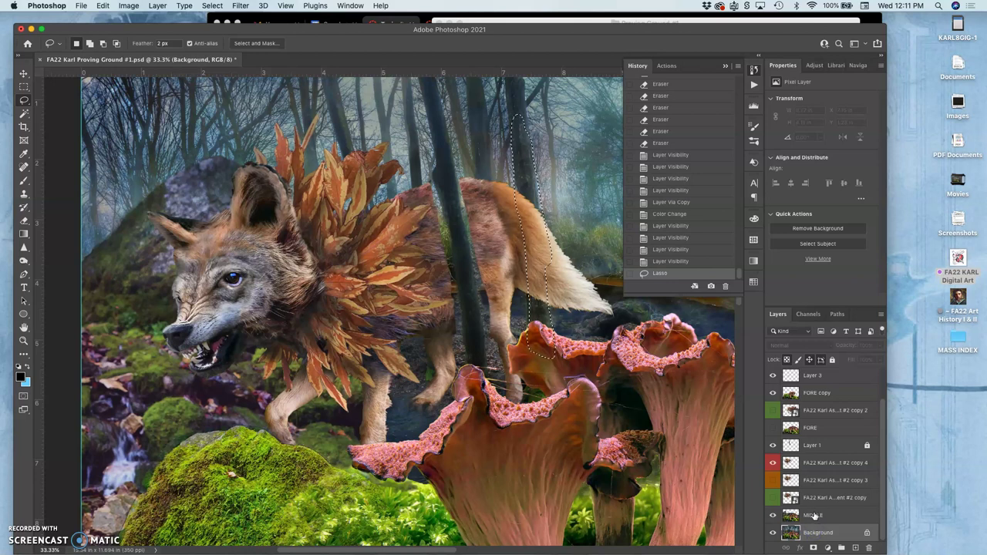
pyautogui.press('super+j')
pyautogui.moveTo(820, 531); pyautogui.dragTo(811, 387)
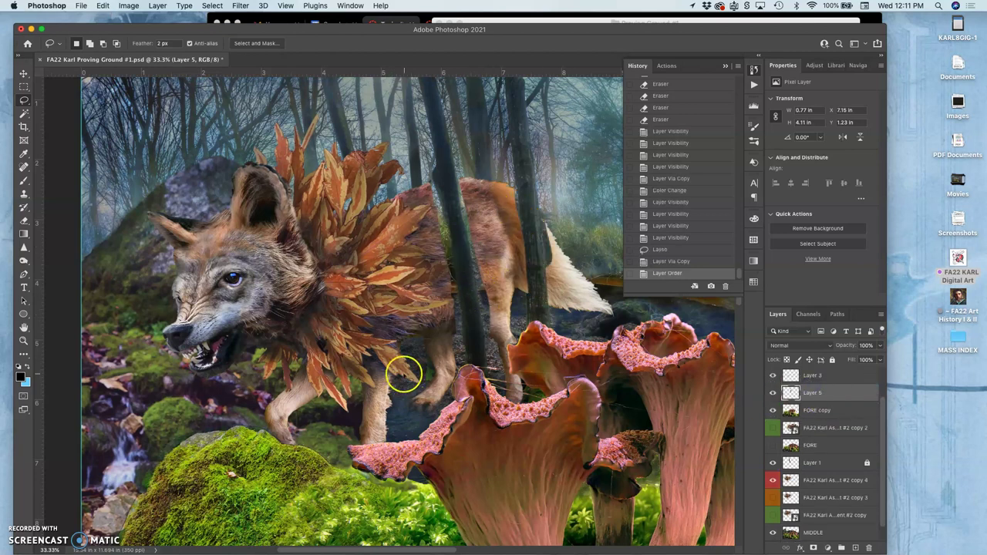
pyautogui.press('super+minus')
pyautogui.press('super+minus')
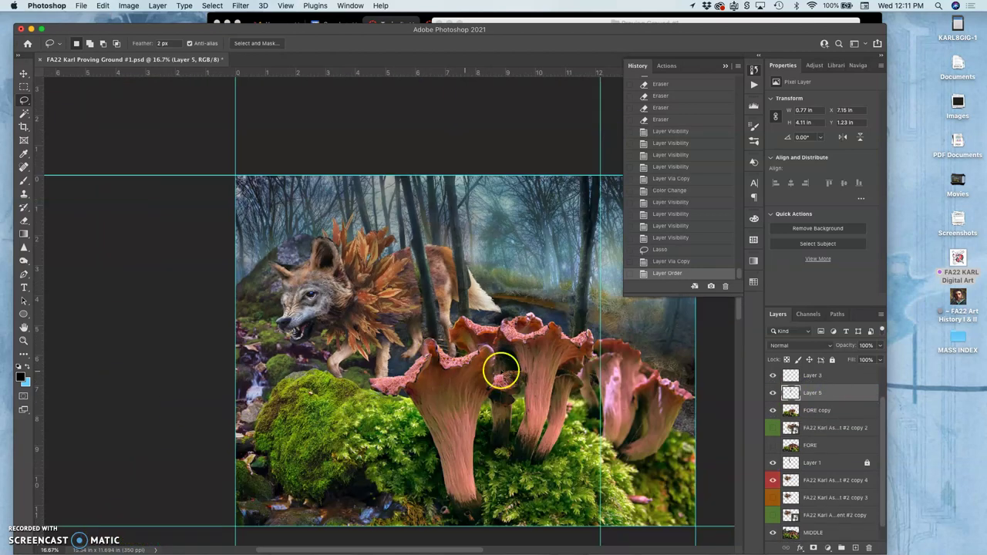
pyautogui.press('super+s')
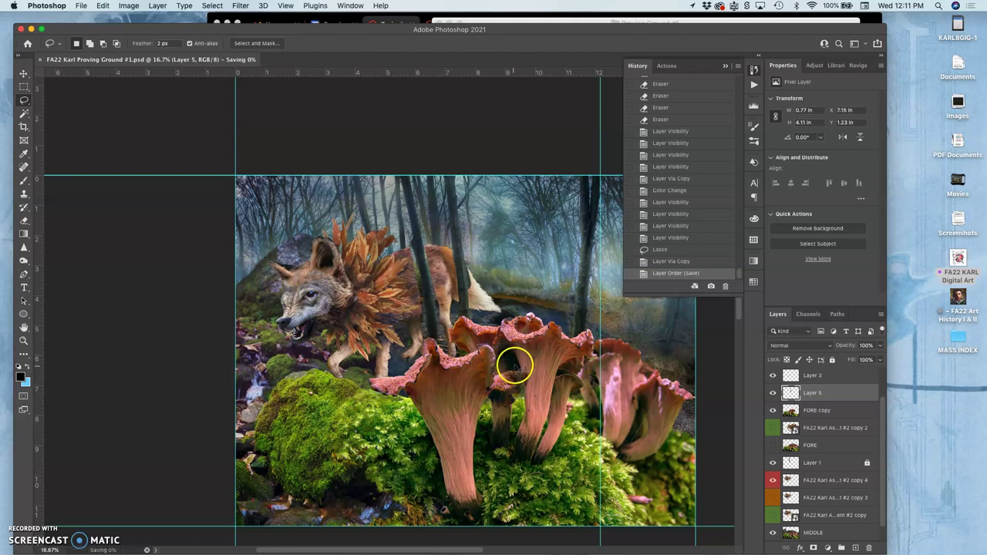